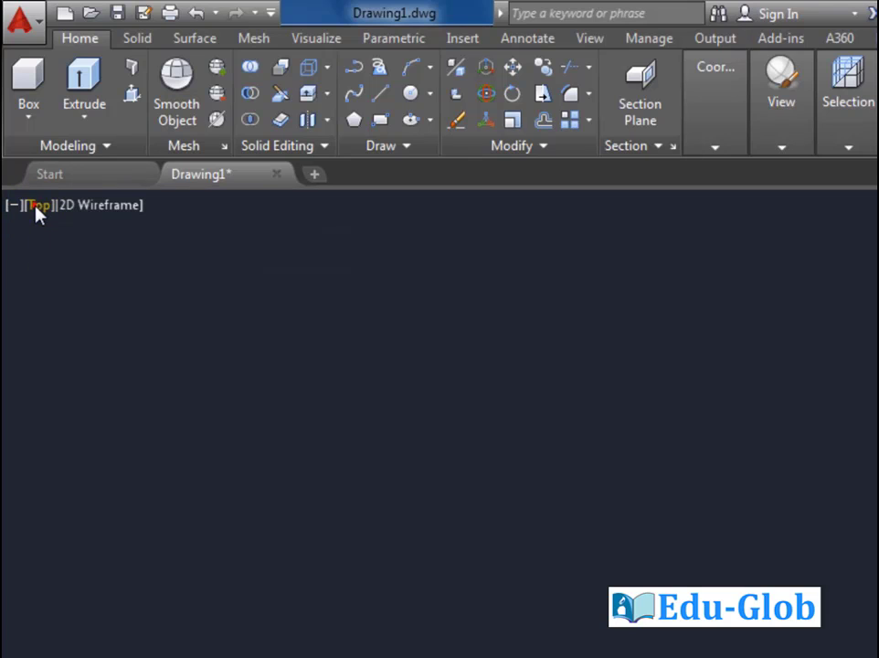
# Set the viewport to the SW Isometric view with the Conceptual visual style
pyautogui.click(37, 207)
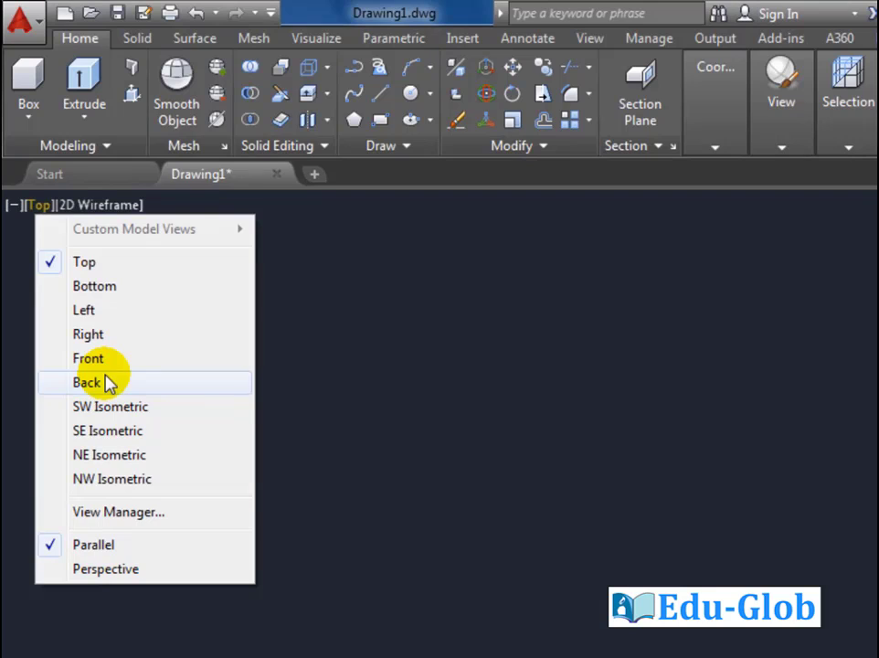
pyautogui.click(112, 413)
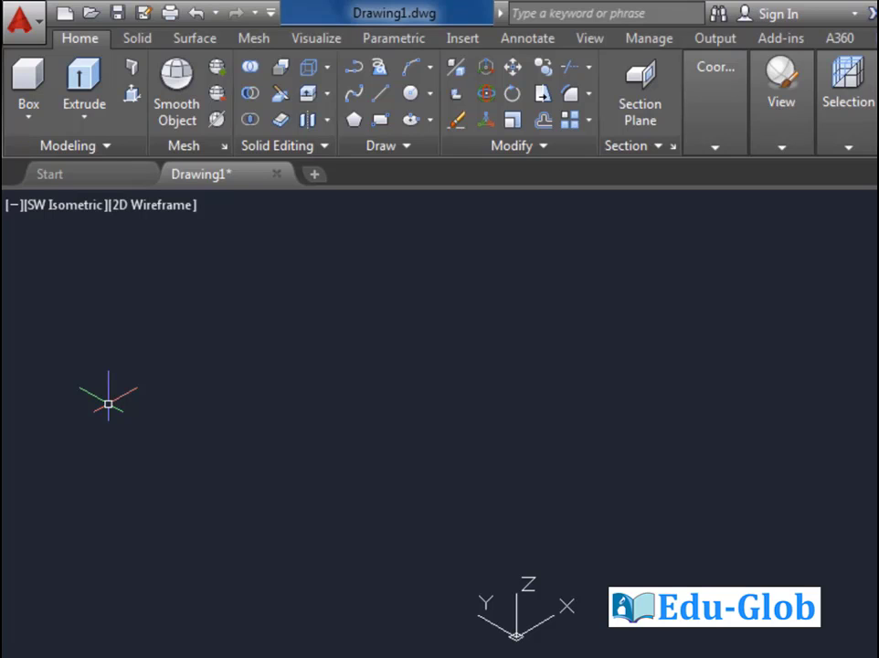
pyautogui.click(126, 207)
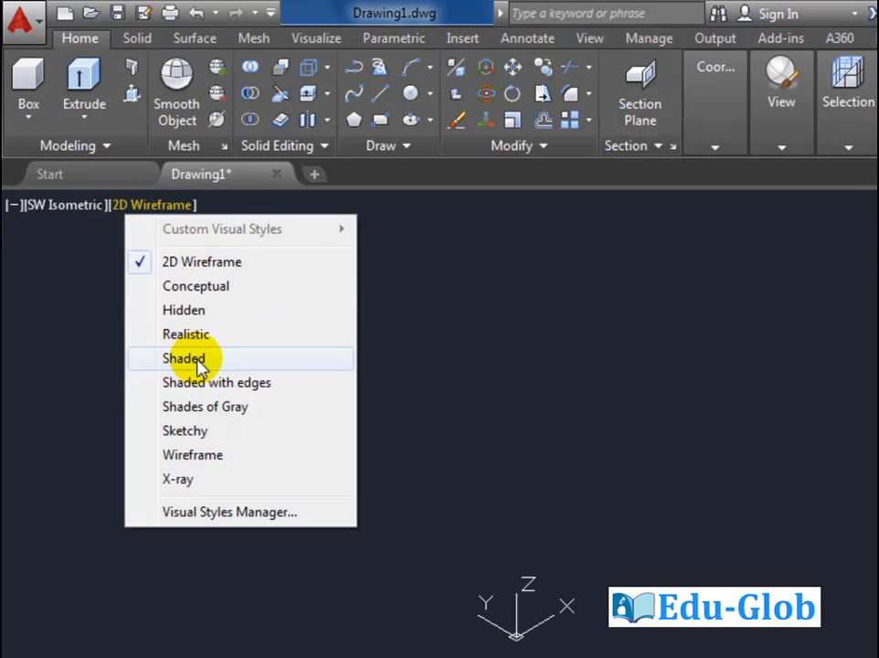
pyautogui.click(218, 287)
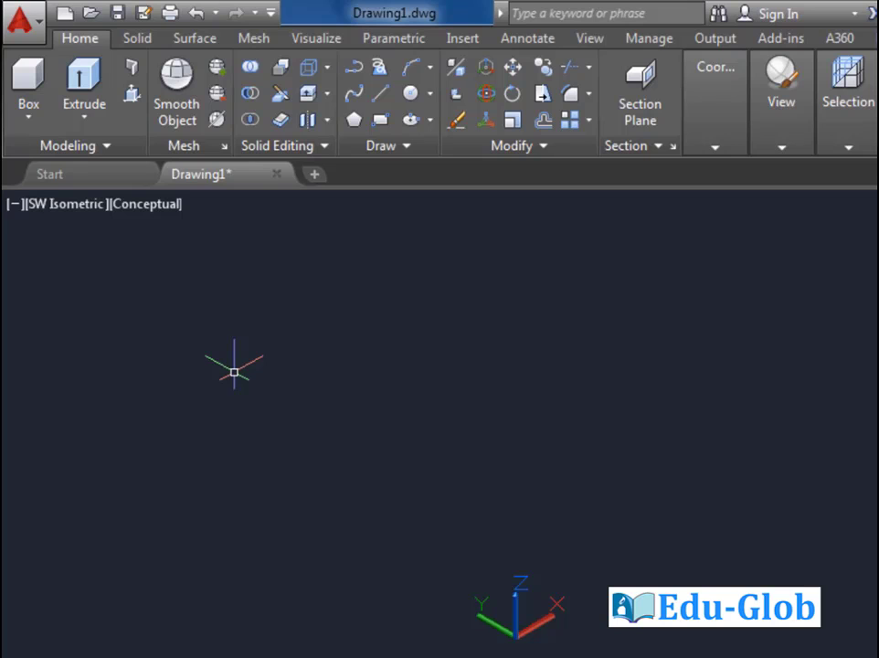
# With Ortho on, create a solid box 80 long, 40 wide and 10 high
pyautogui.click(27, 78)
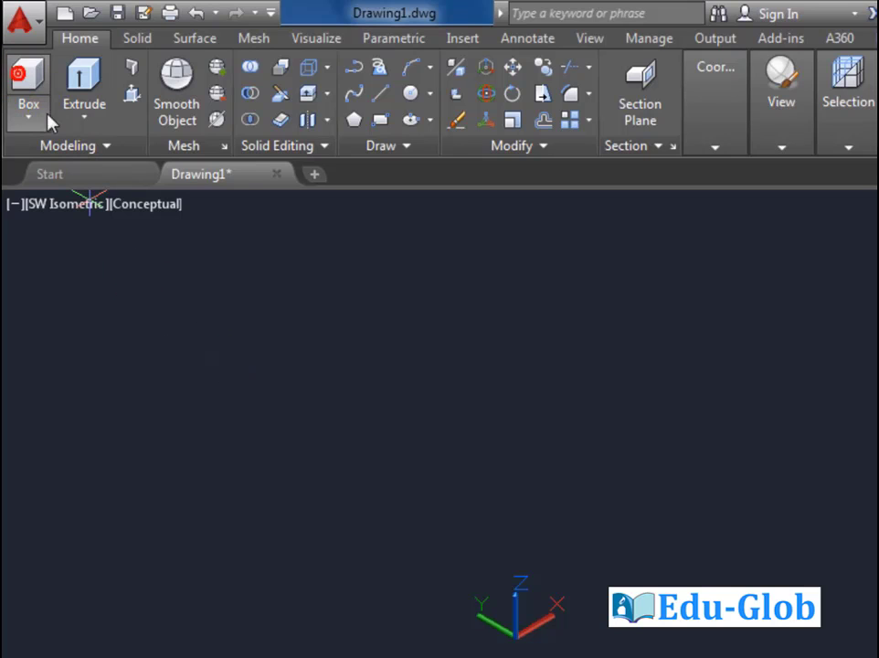
pyautogui.press('F8')
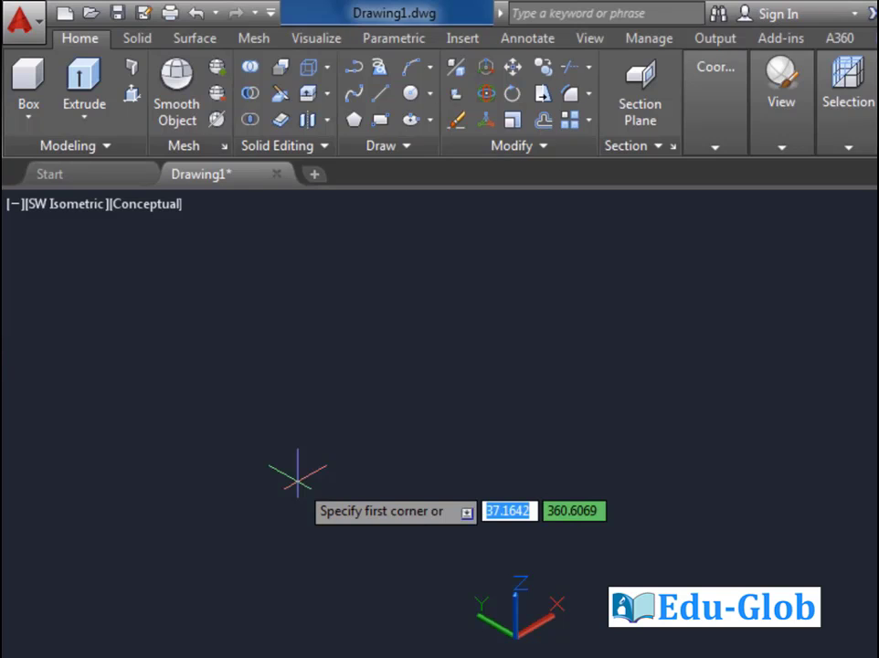
pyautogui.click(437, 657)
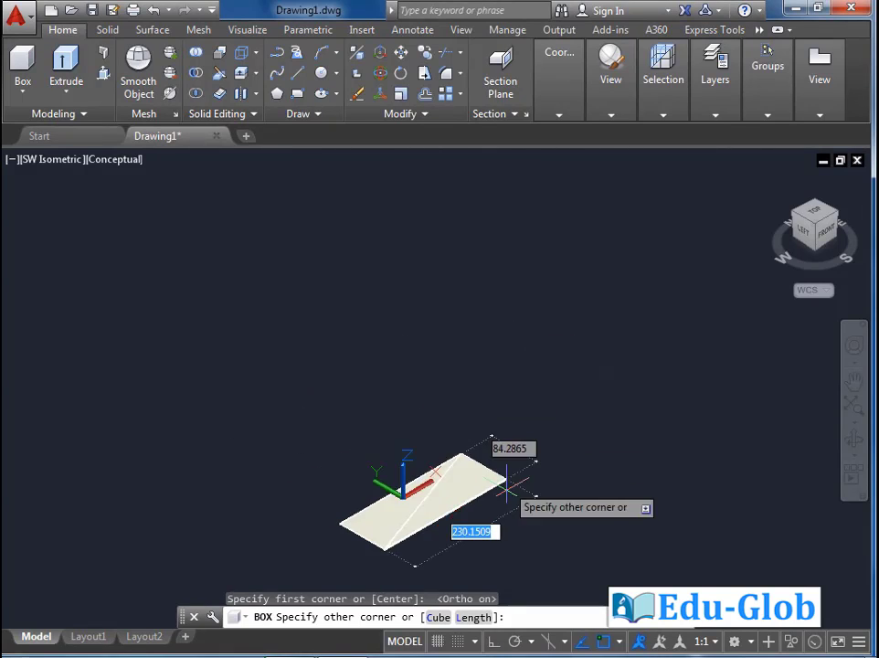
pyautogui.click(474, 617)
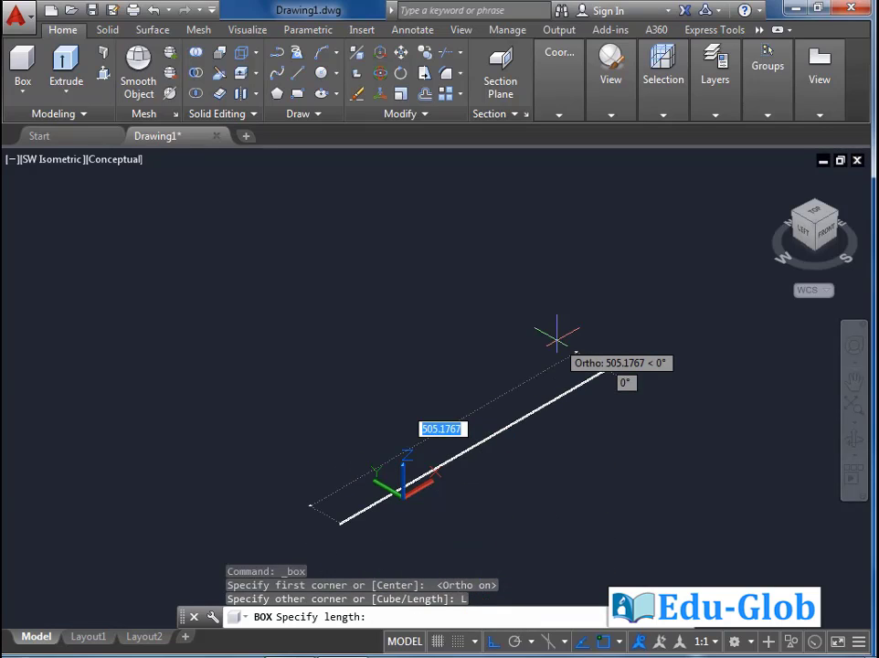
pyautogui.write('80')
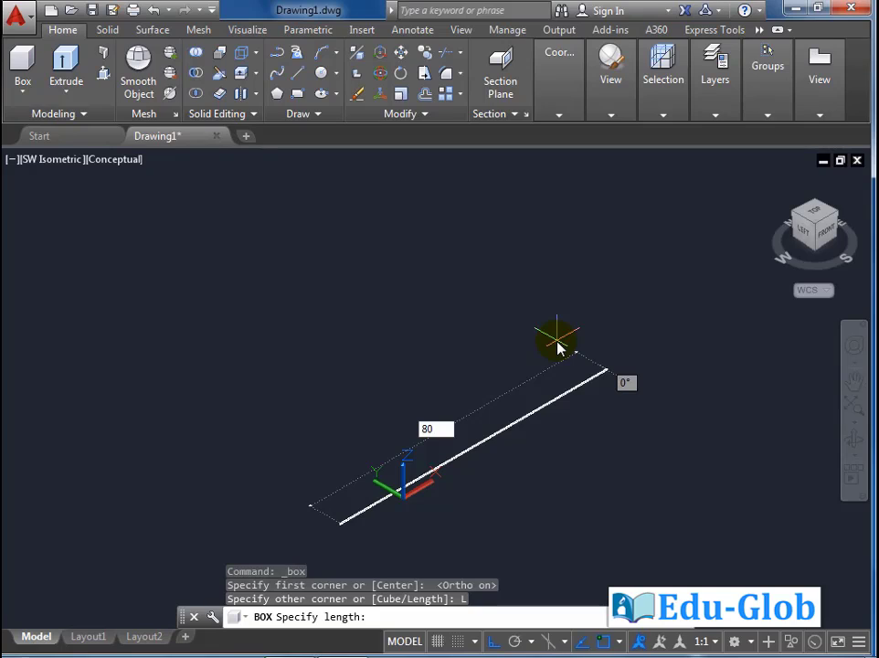
pyautogui.press('Return')
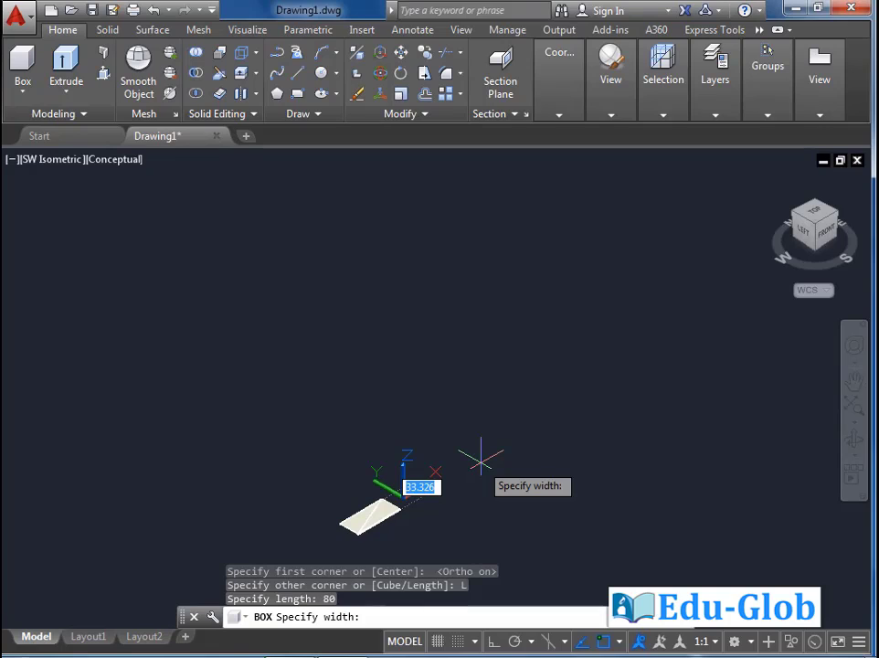
pyautogui.write('40')
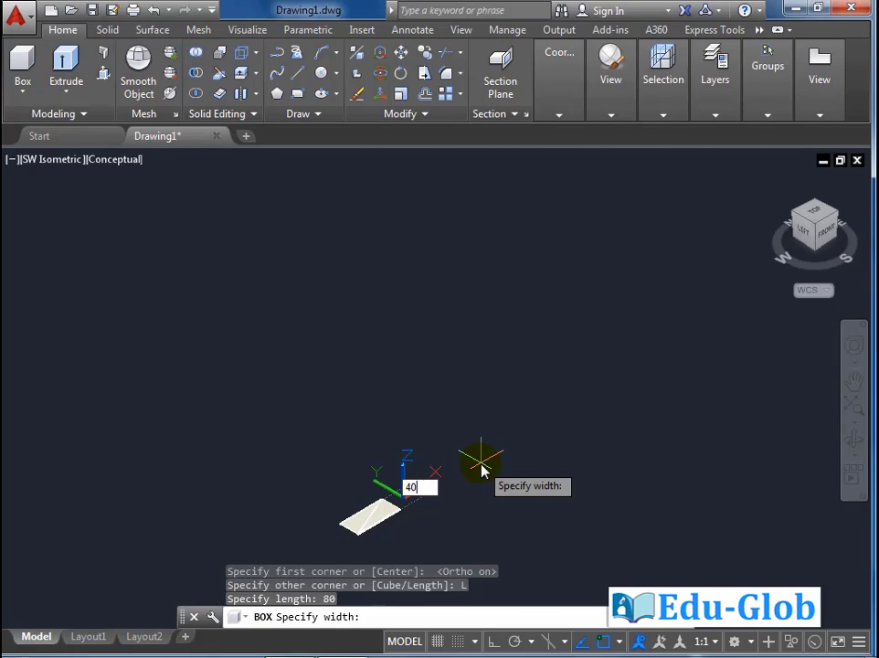
pyautogui.press('Return')
pyautogui.scroll(2, 448, 468)
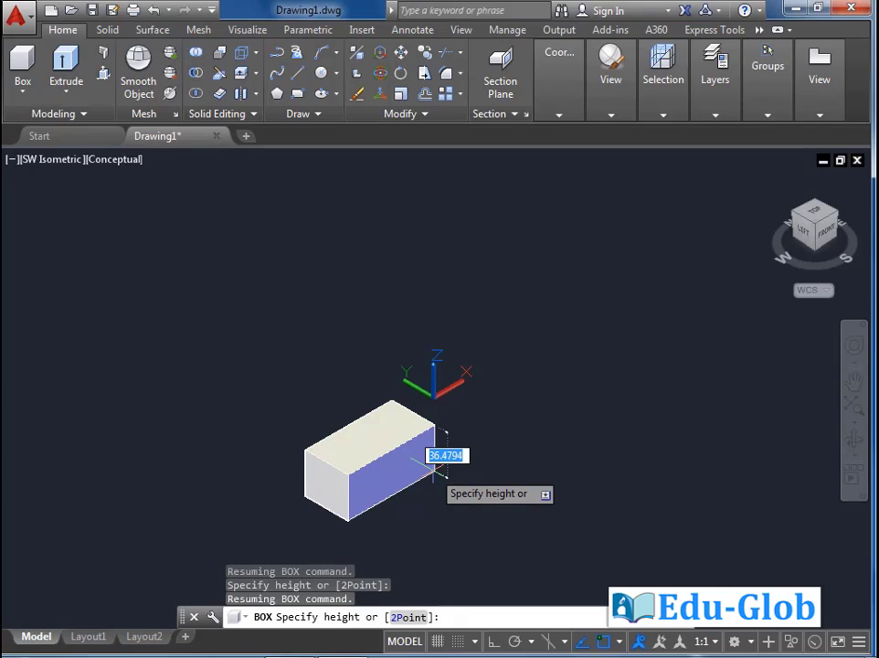
pyautogui.write('10')
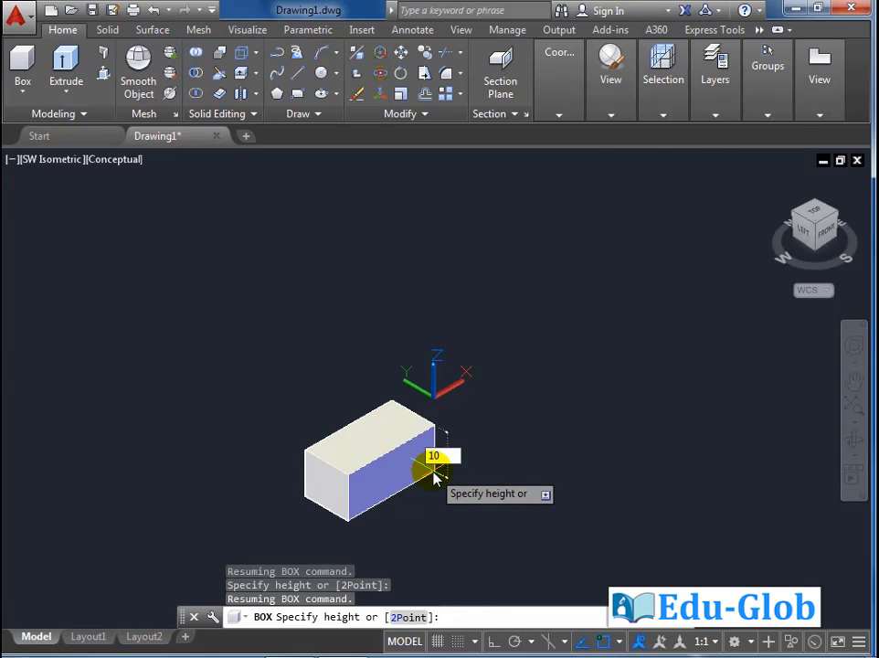
pyautogui.press('Return')
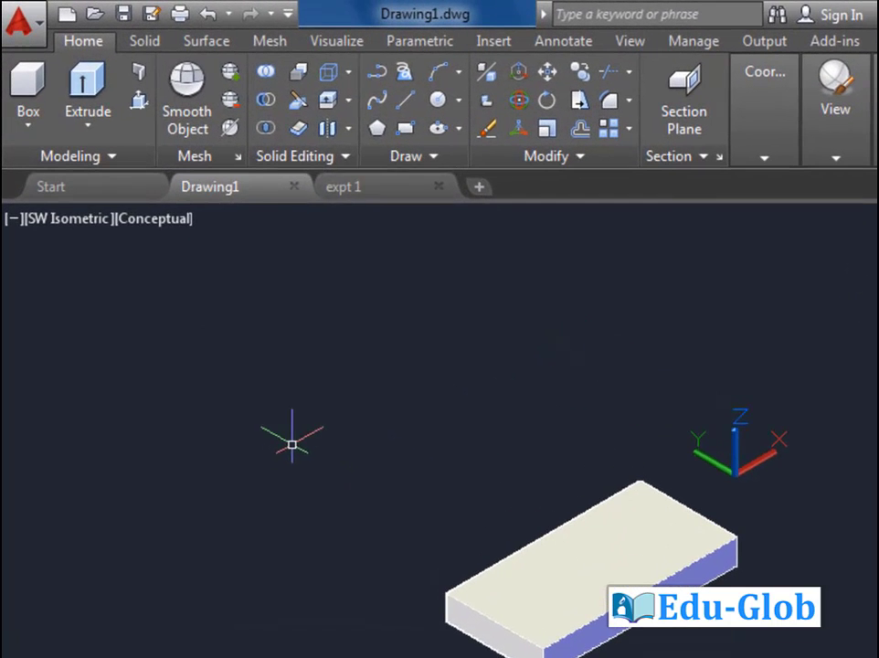
# Copy the top edge of the box's right end from its front corner to the midpoint of the long front top edge
pyautogui.click(349, 73)
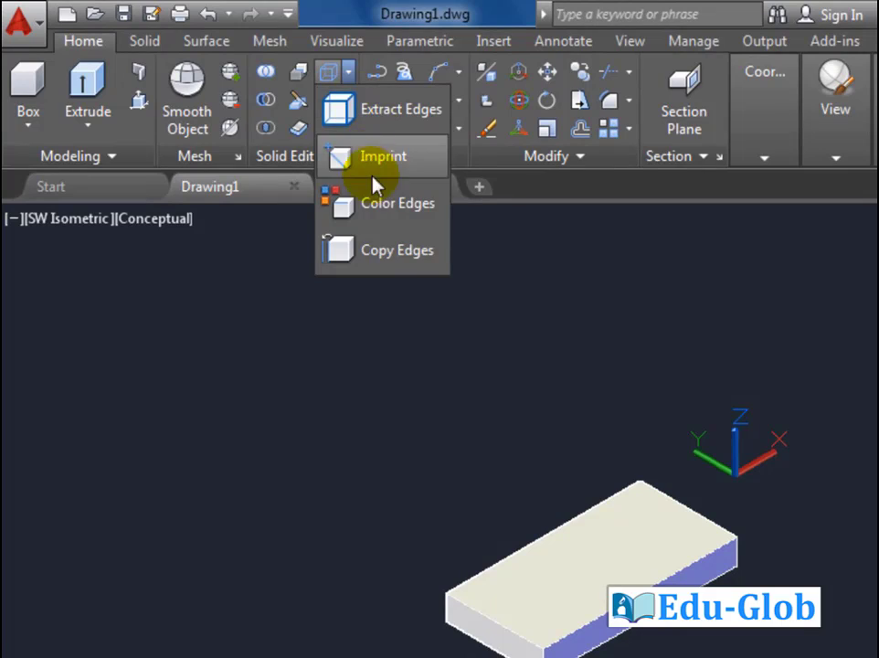
pyautogui.click(378, 250)
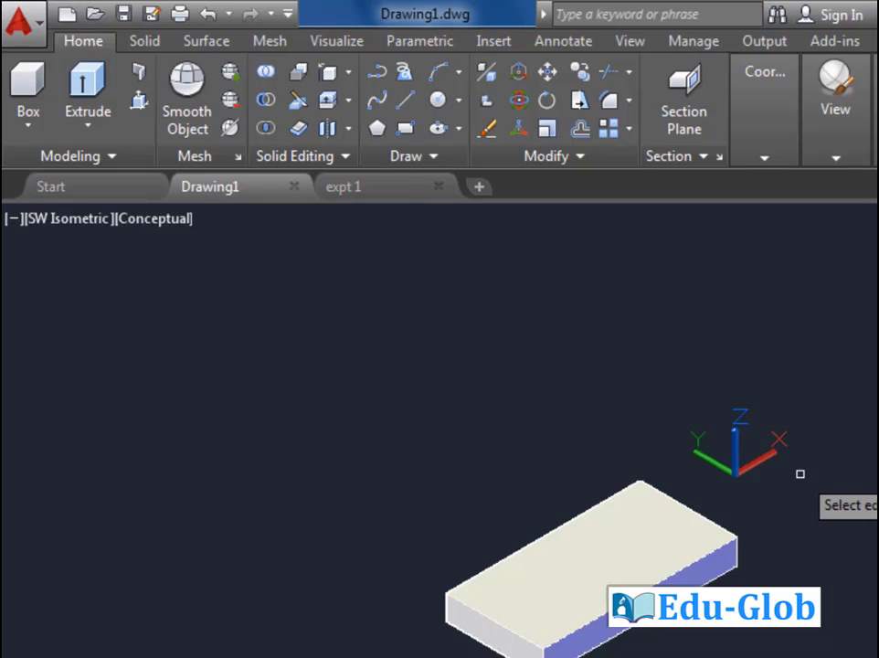
pyautogui.scroll(3, 800, 473)
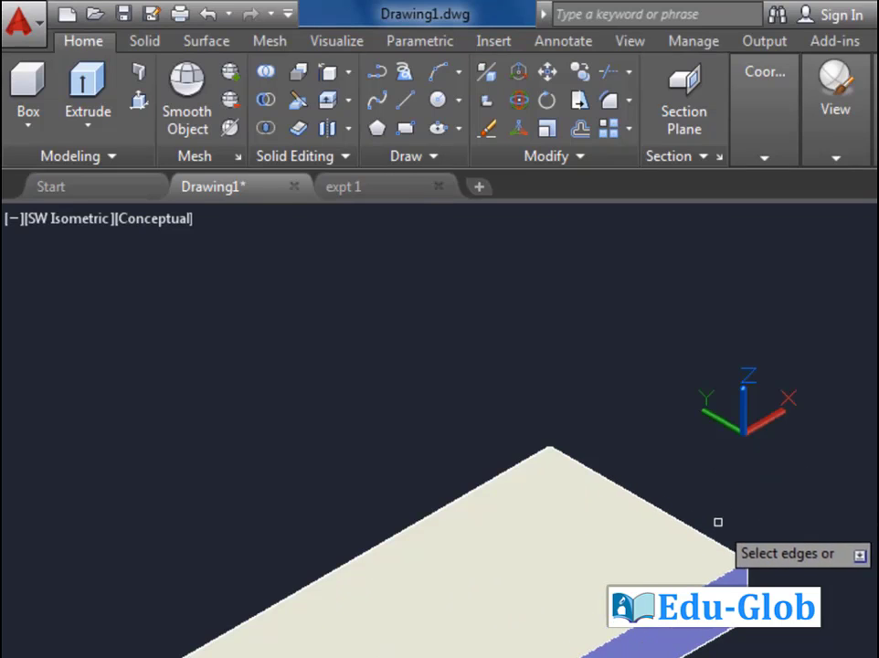
pyautogui.scroll(-5, 710, 534)
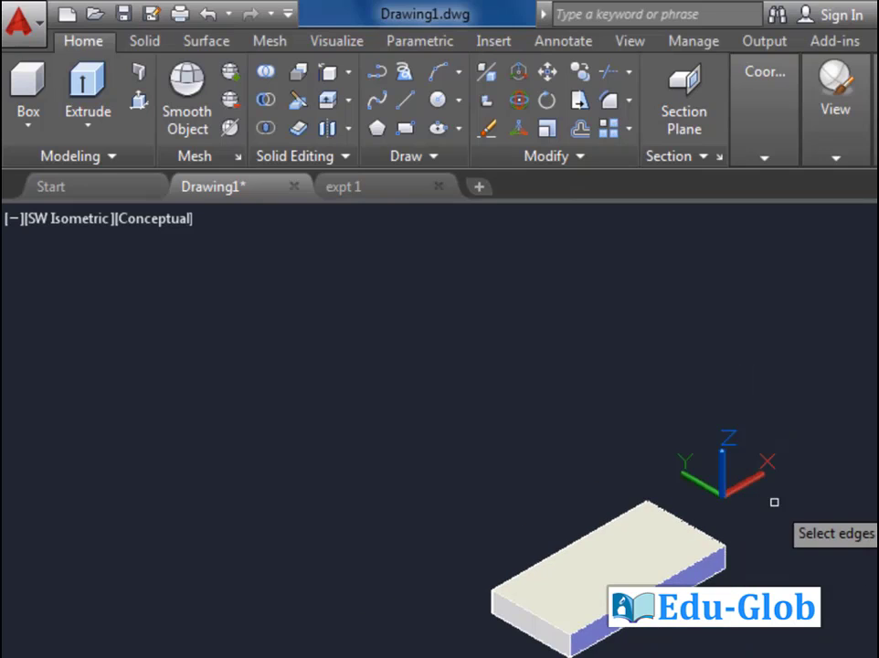
pyautogui.press('Return')
pyautogui.scroll(2, 814, 481)
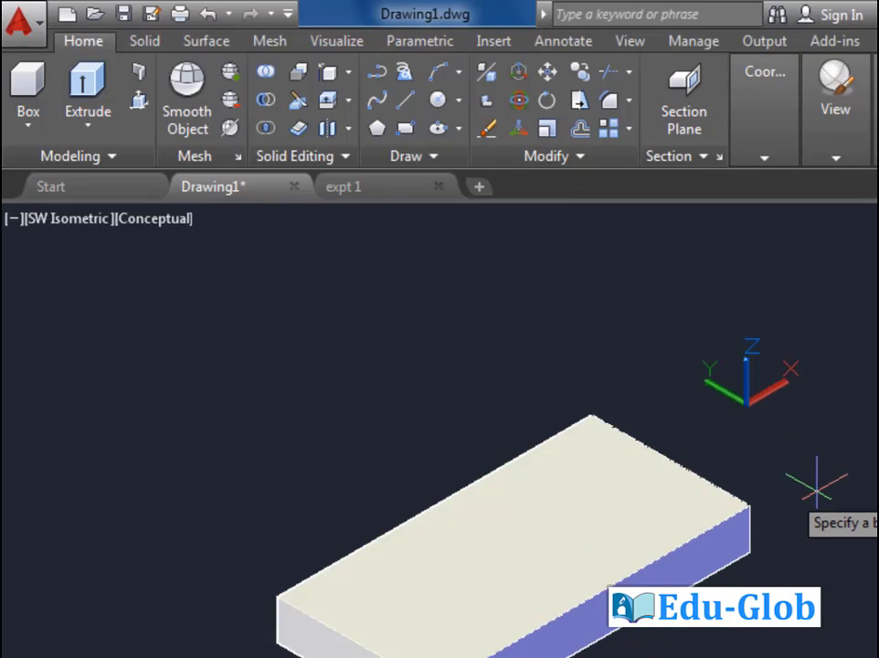
pyautogui.click(749, 505)
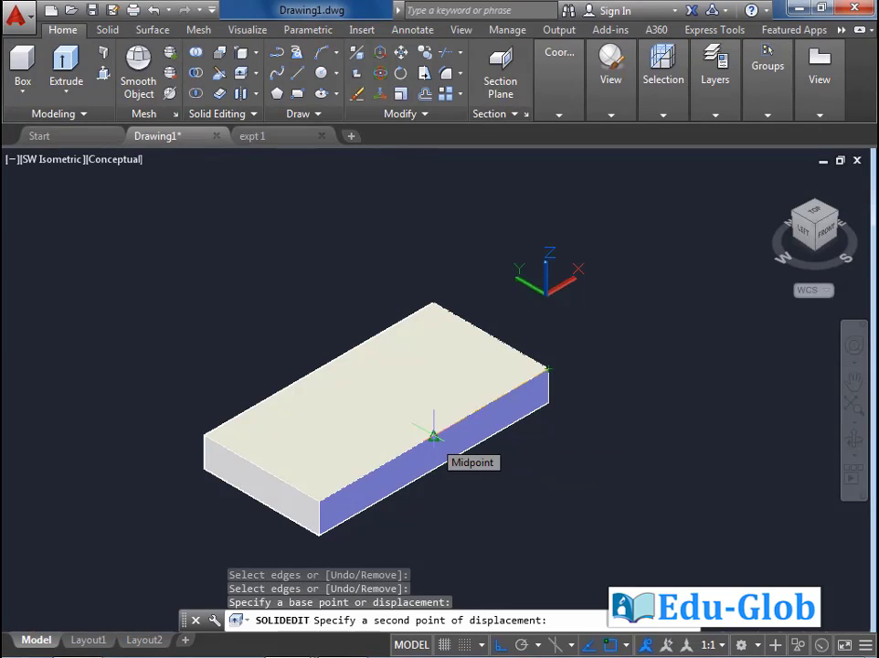
pyautogui.click(433, 436)
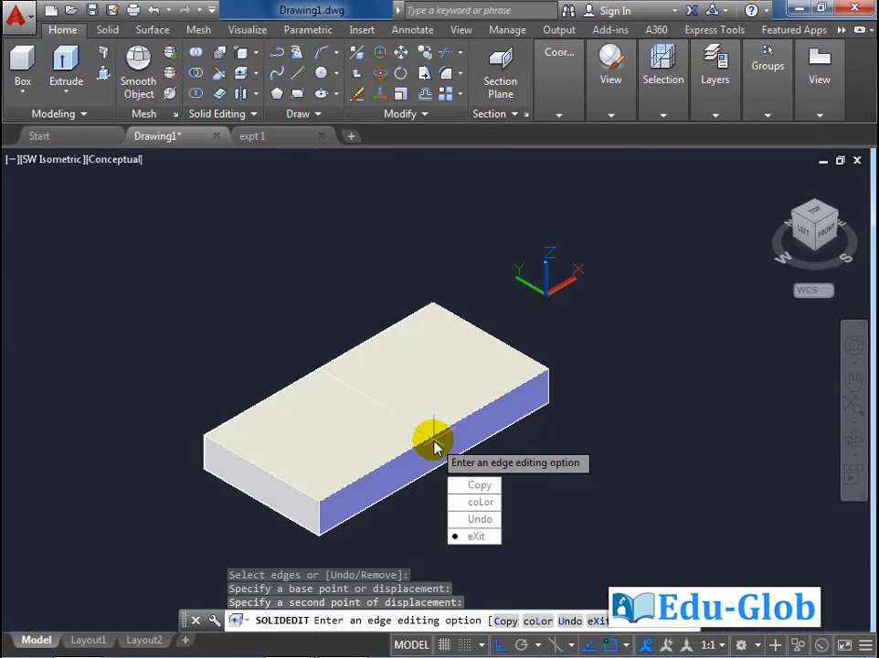
pyautogui.click(474, 537)
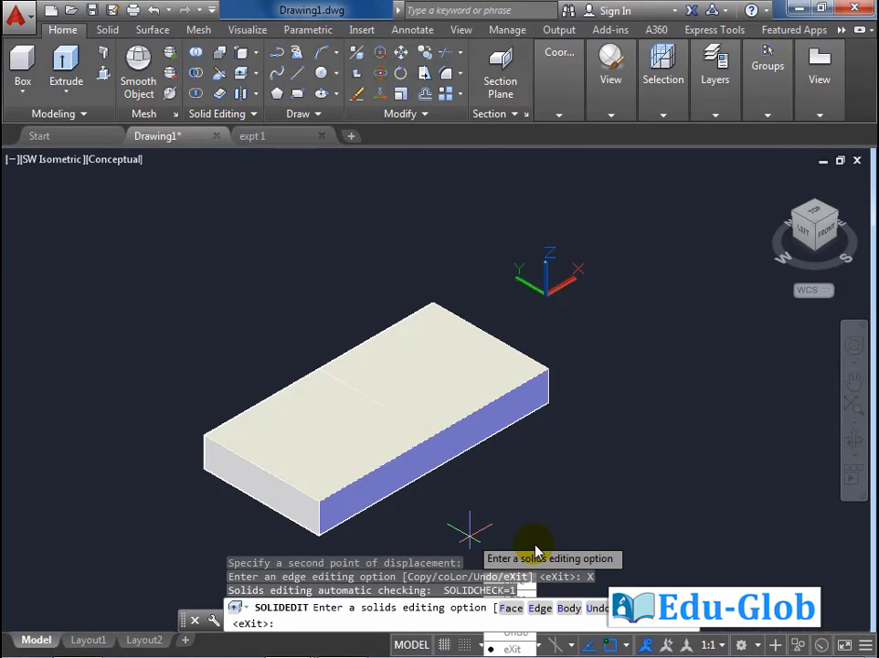
pyautogui.moveTo(530, 546); pyautogui.dragTo(545, 431, button='middle')
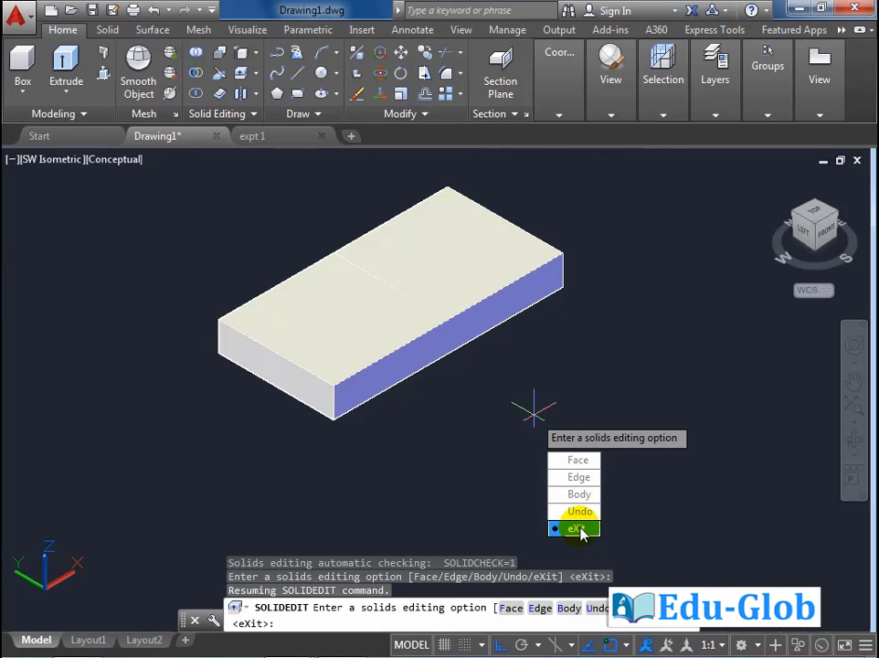
pyautogui.click(579, 528)
# Press-pull the right half of the box's top face, bounded by the copied edge, upward by 10
pyautogui.scroll(2, 418, 365)
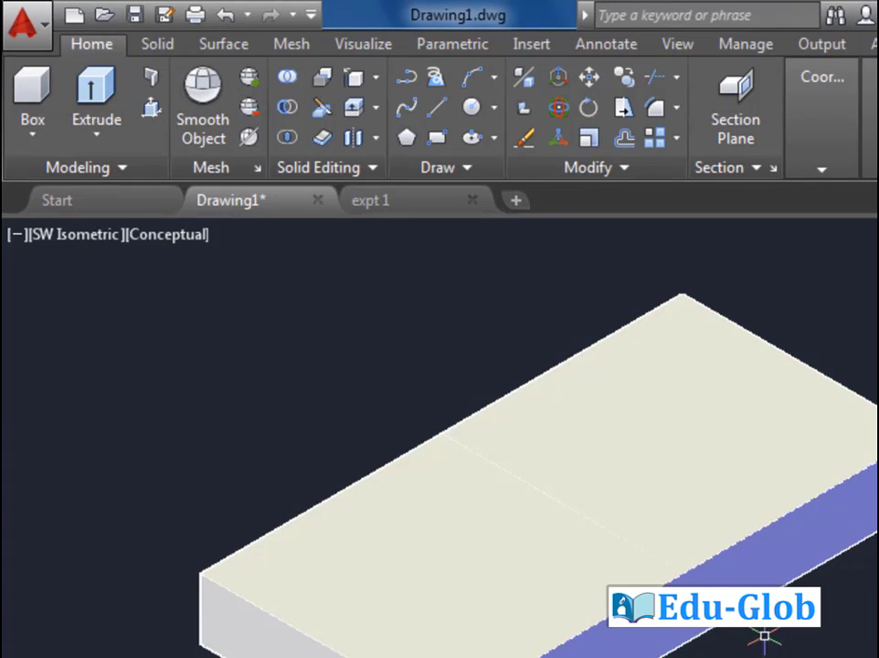
pyautogui.click(152, 112)
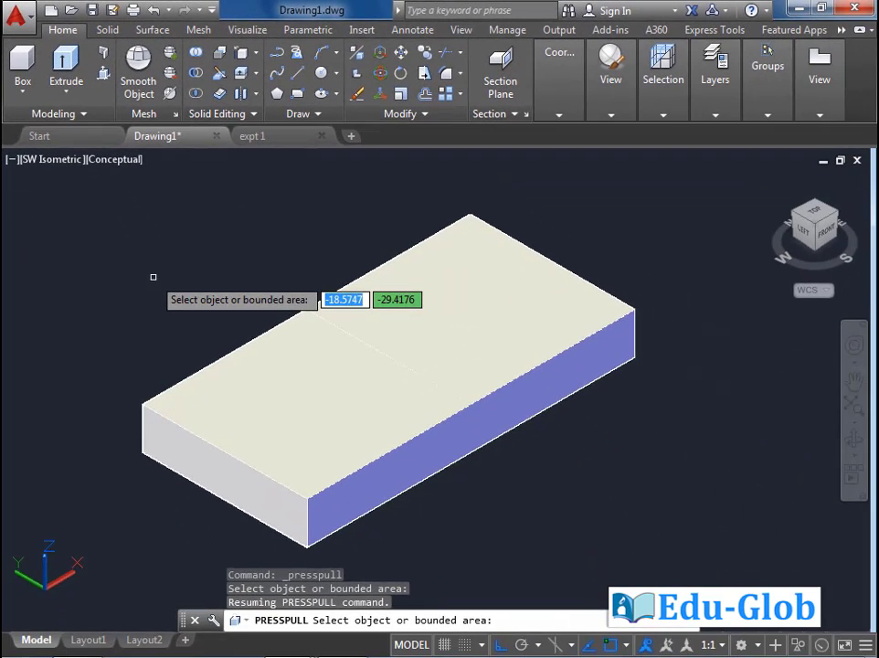
pyautogui.click(406, 319)
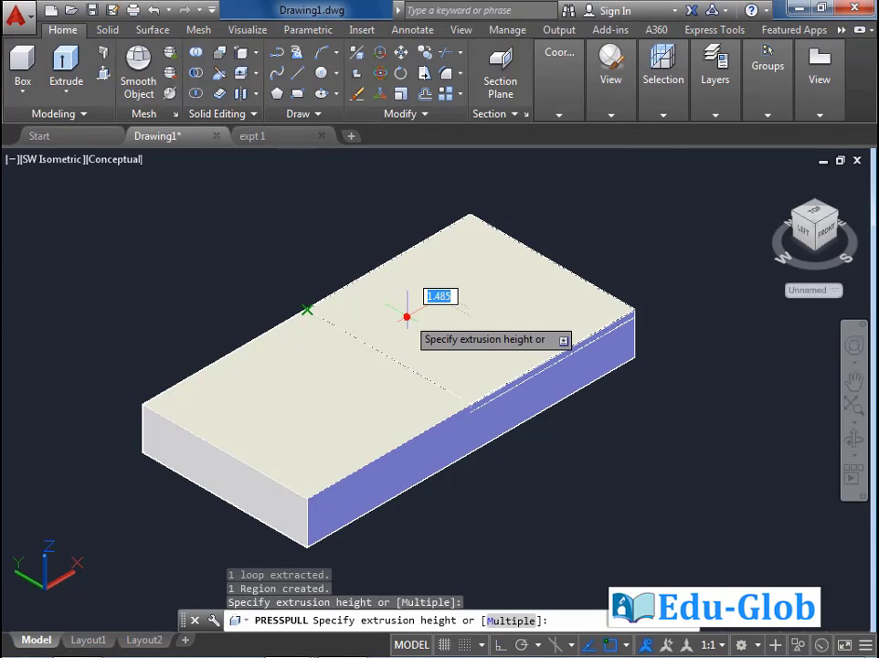
pyautogui.keyDown('shift'); pyautogui.moveTo(412, 265); pyautogui.dragTo(413, 222, button='middle'); pyautogui.keyUp('shift')
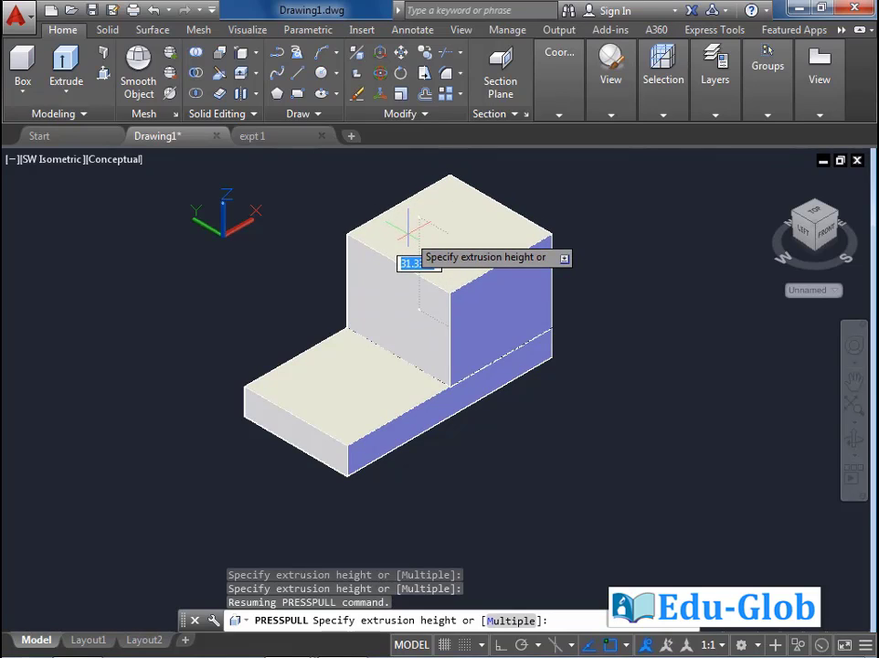
pyautogui.write('10')
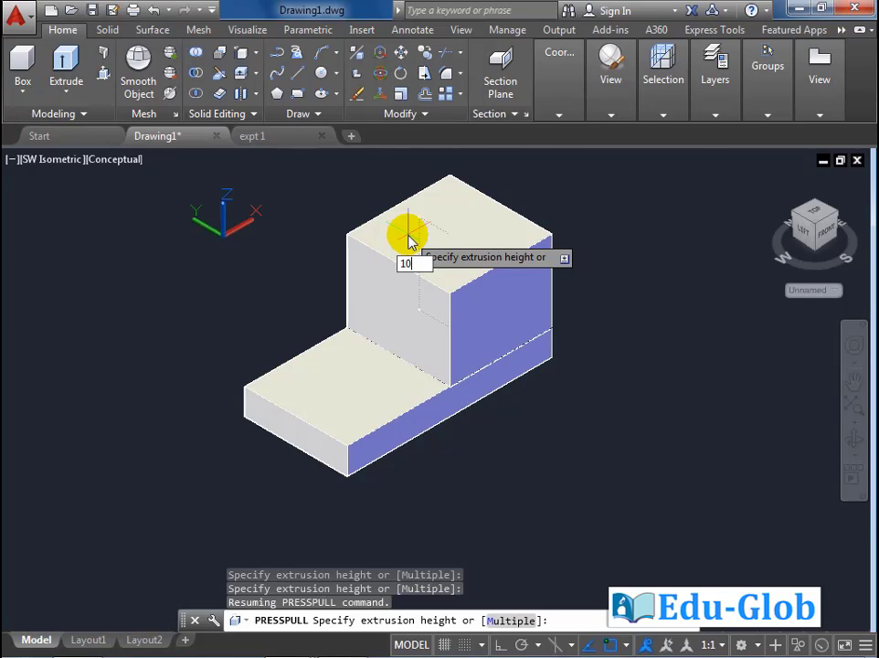
pyautogui.press('Return')
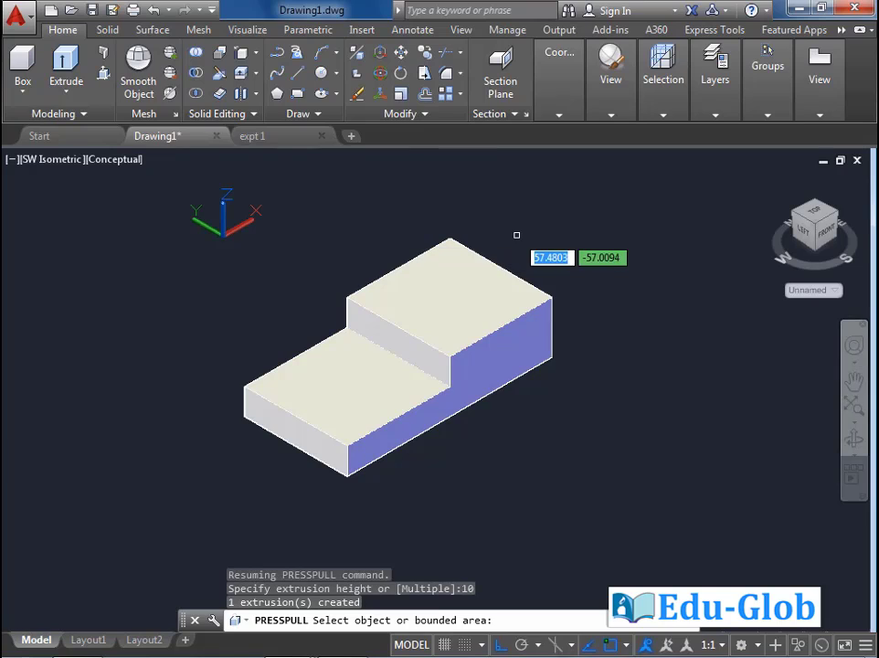
pyautogui.press('Return')
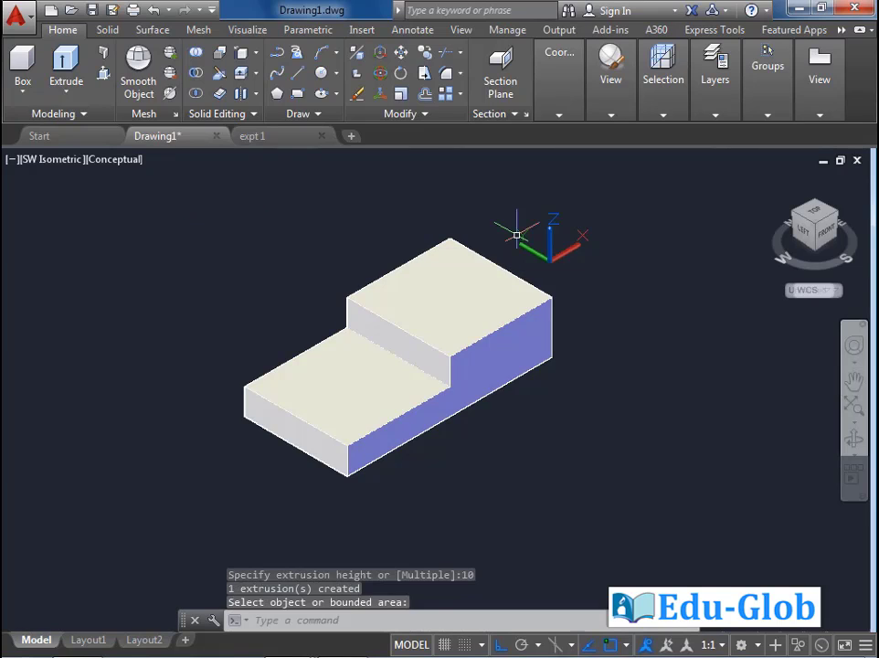
# Copy the raised block's front top edge from its left corner to the midpoint of the block's left top edge
pyautogui.moveTo(494, 187); pyautogui.dragTo(516, 235, button='middle')
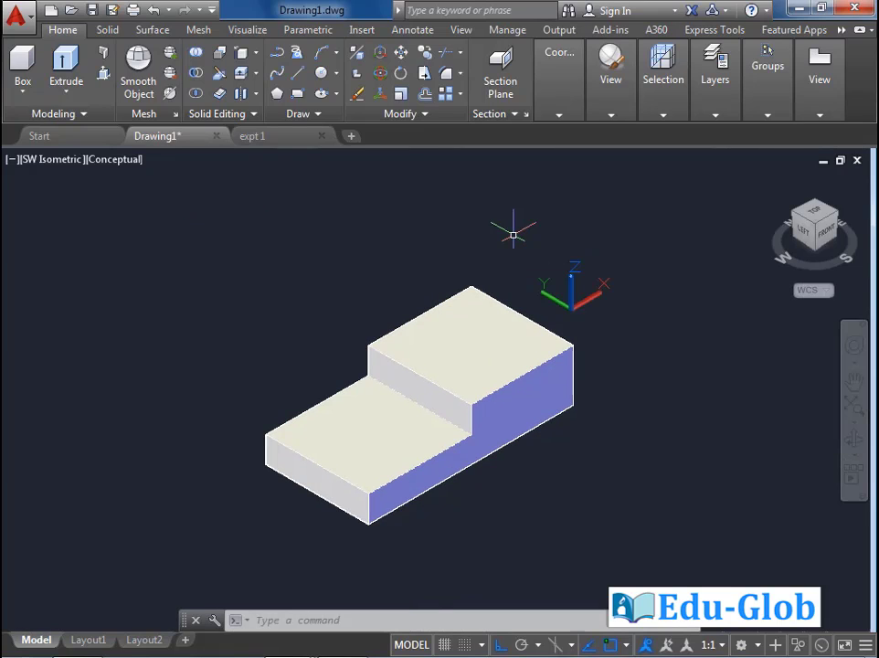
pyautogui.click(243, 57)
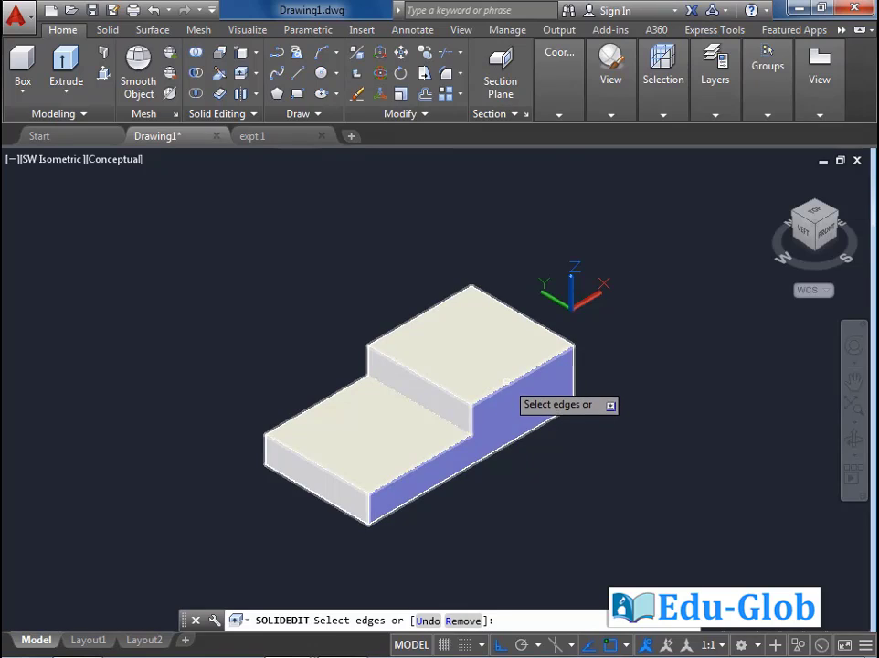
pyautogui.click(505, 383)
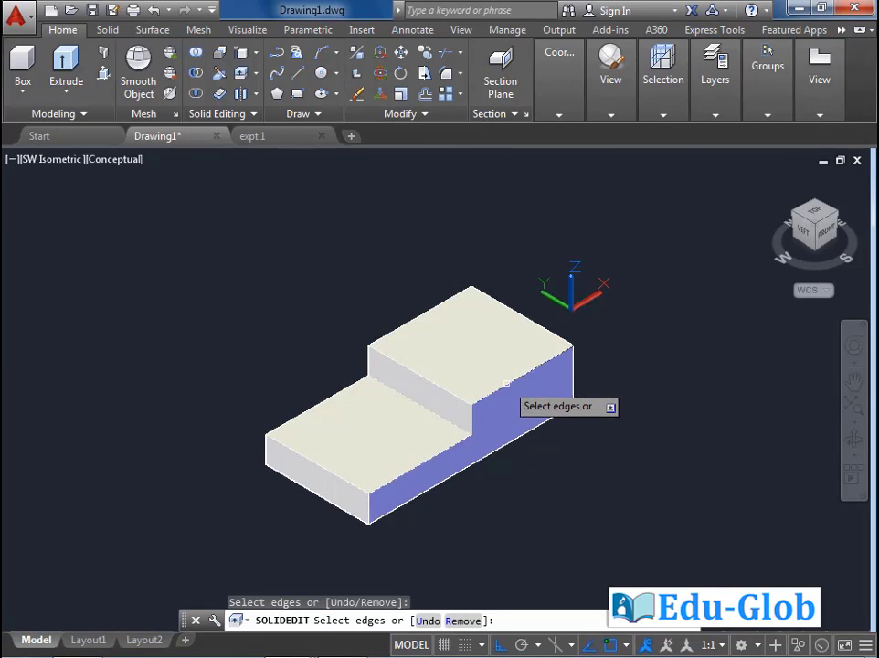
pyautogui.press('Return')
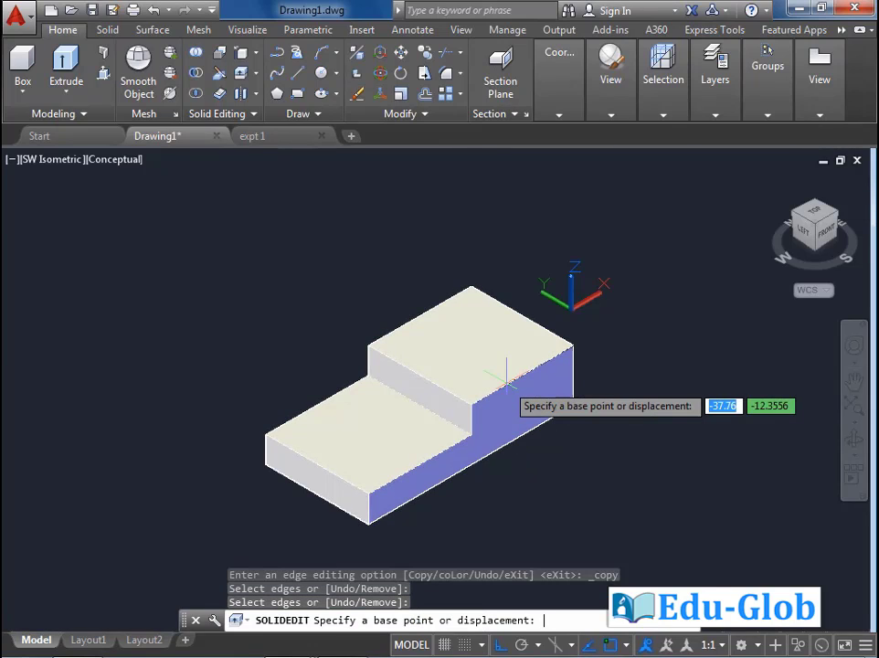
pyautogui.click(471, 404)
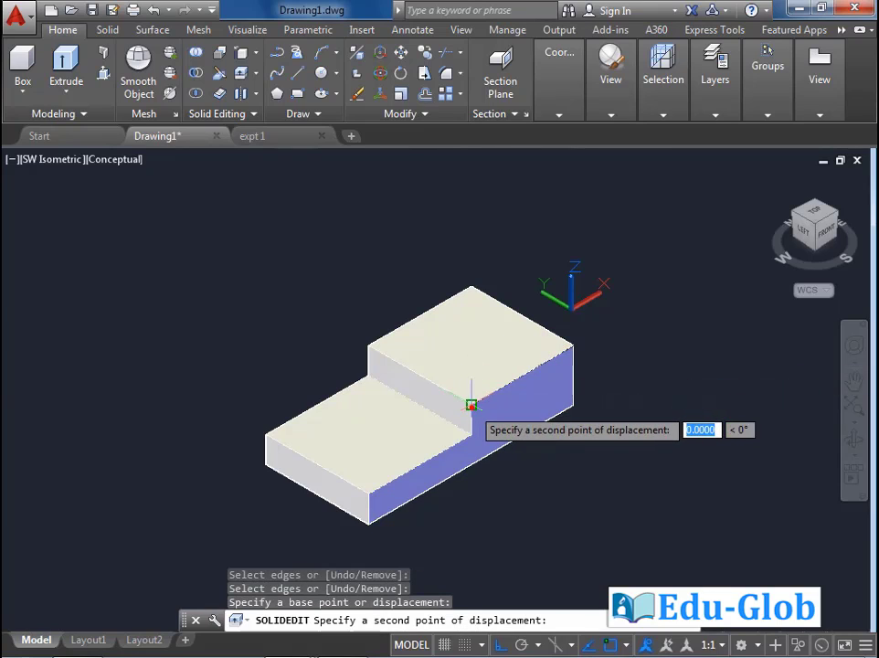
pyautogui.click(420, 375)
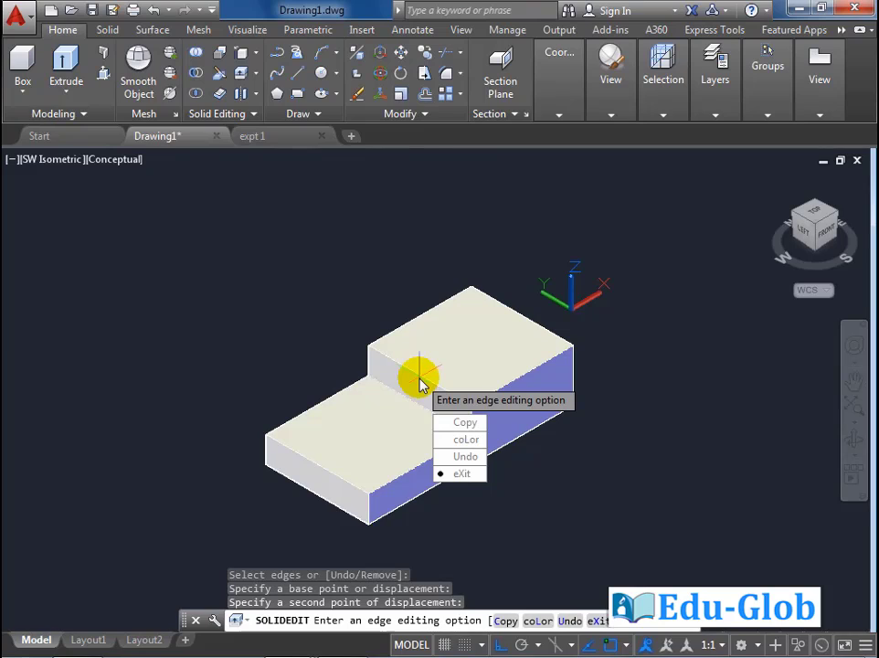
pyautogui.click(454, 474)
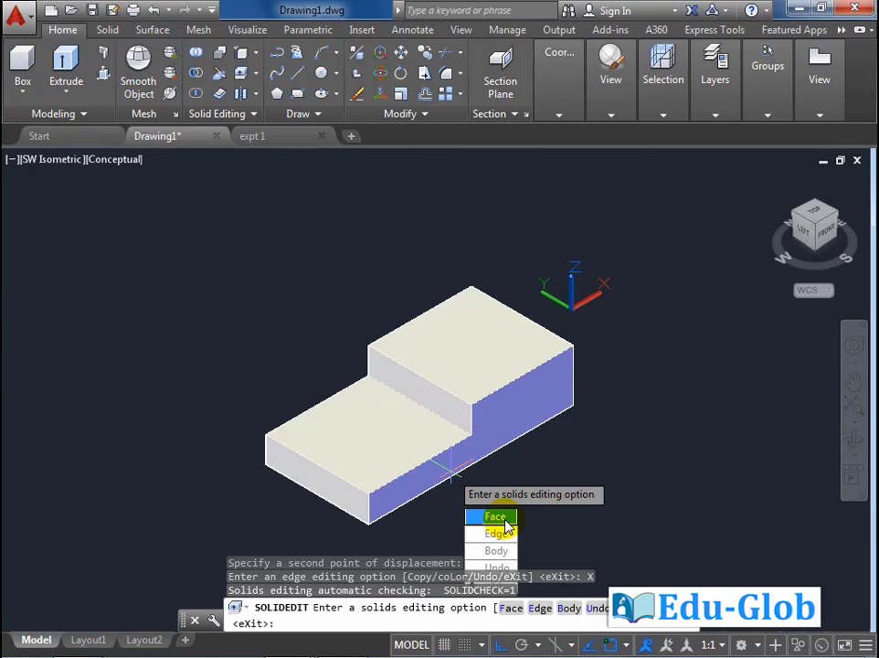
pyautogui.press('Return')
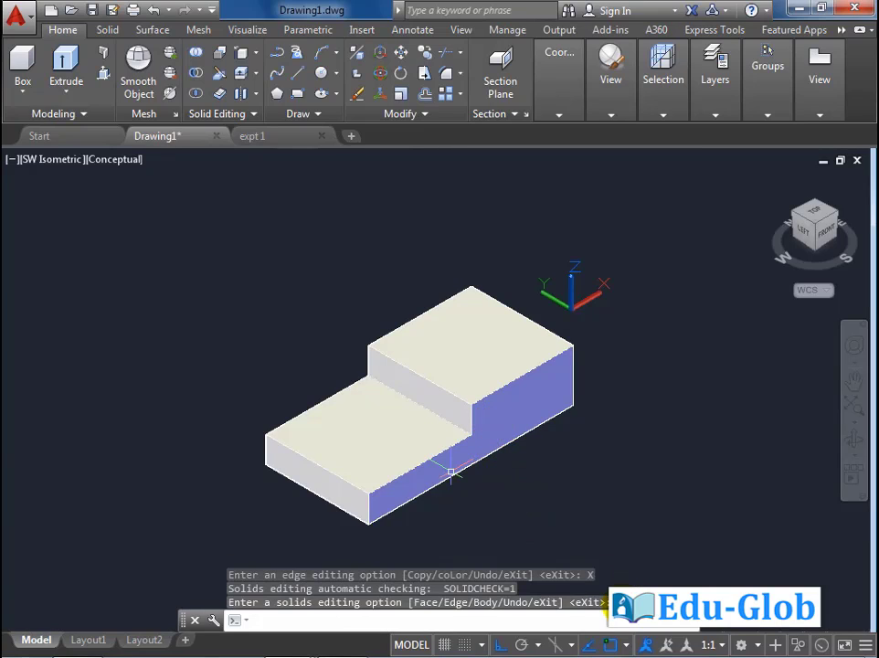
pyautogui.press('Return')
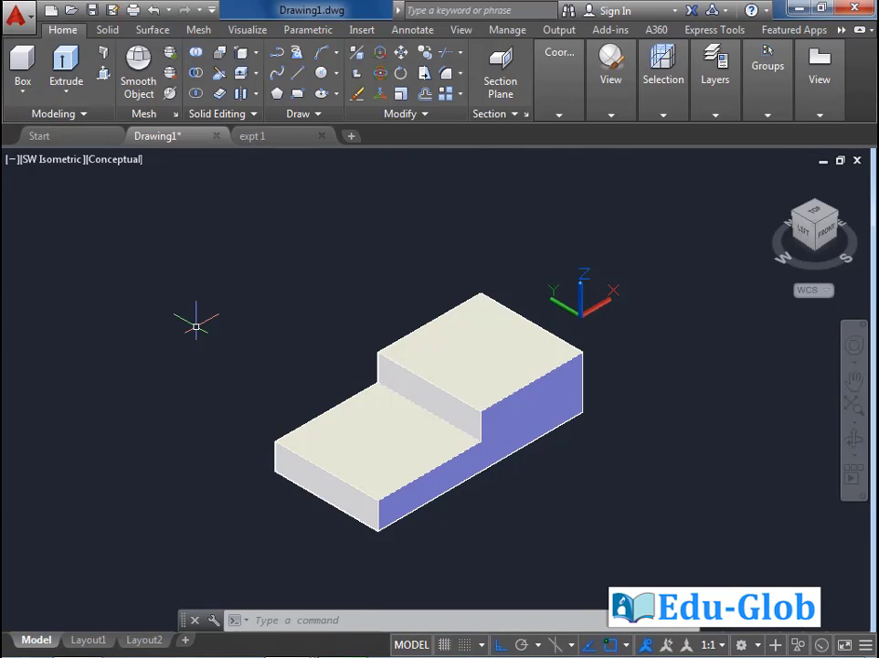
# Press-pull the rear half of the raised block's top face, bounded by the copied edge, upward by 10
pyautogui.click(103, 75)
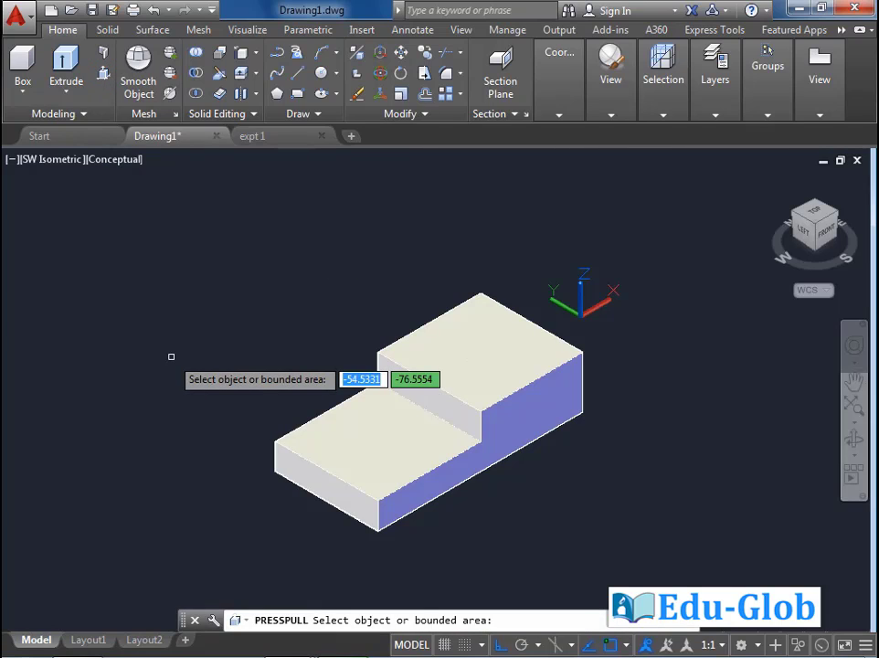
pyautogui.click(439, 358)
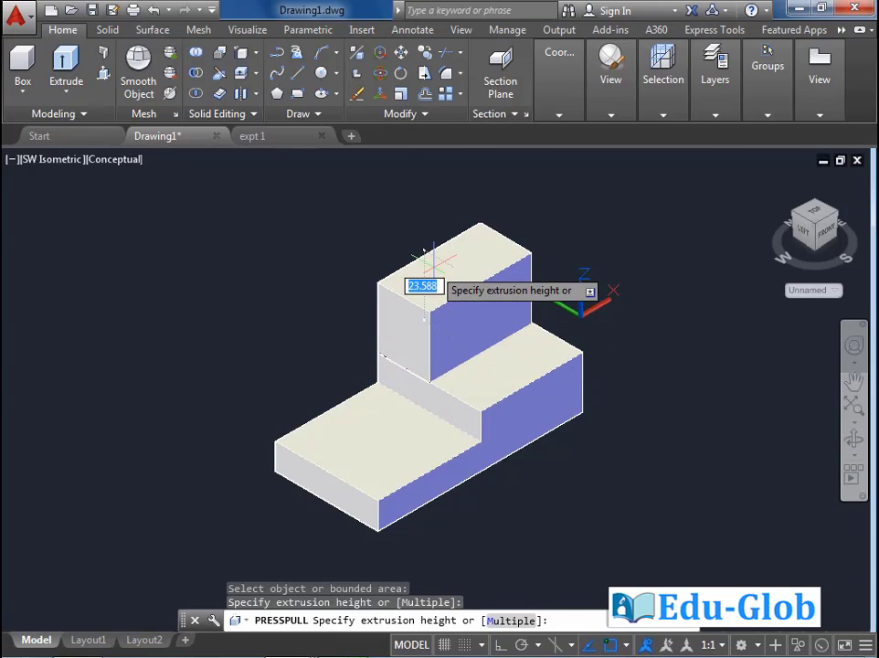
pyautogui.write('10')
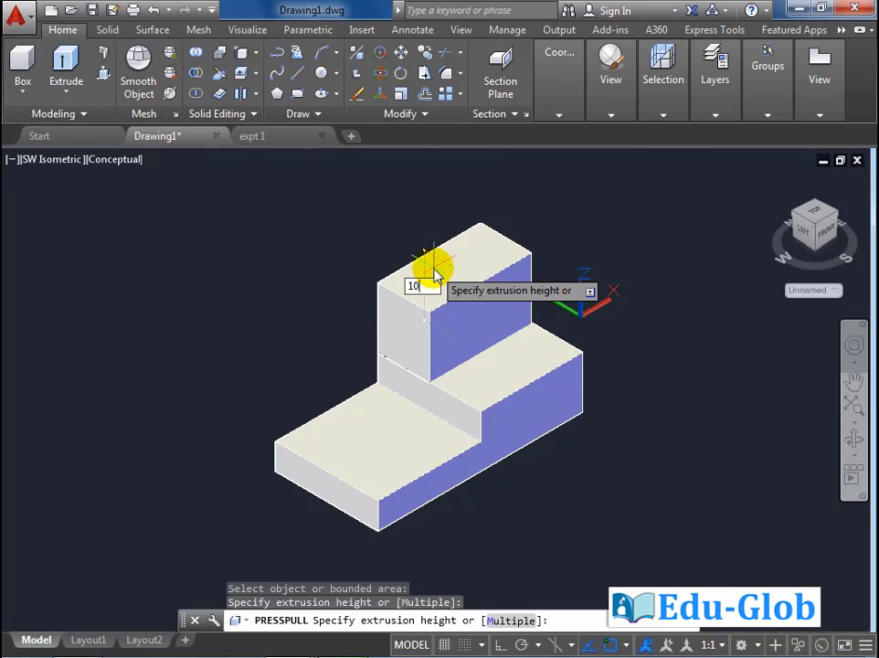
pyautogui.press('Return')
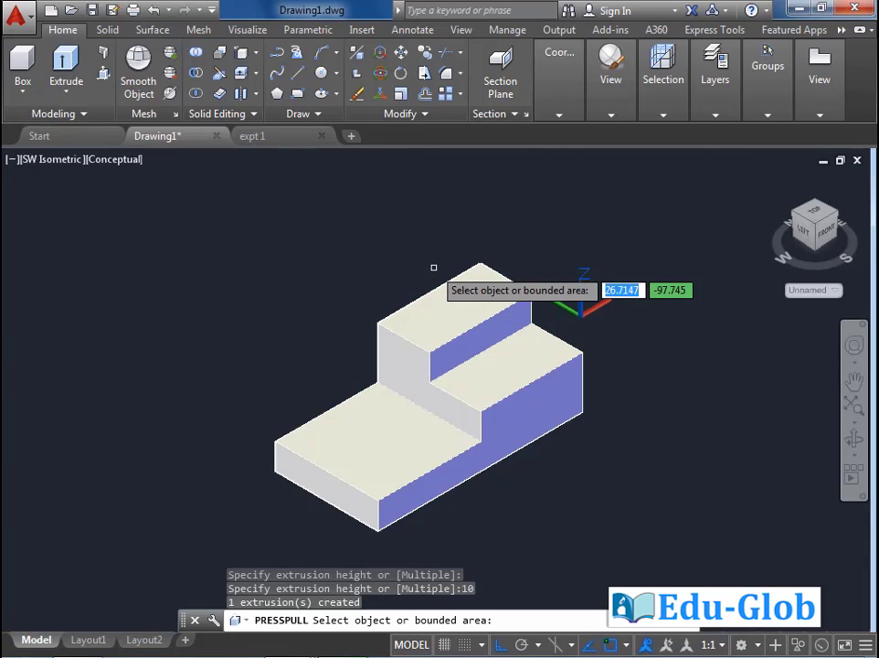
pyautogui.press('Return')
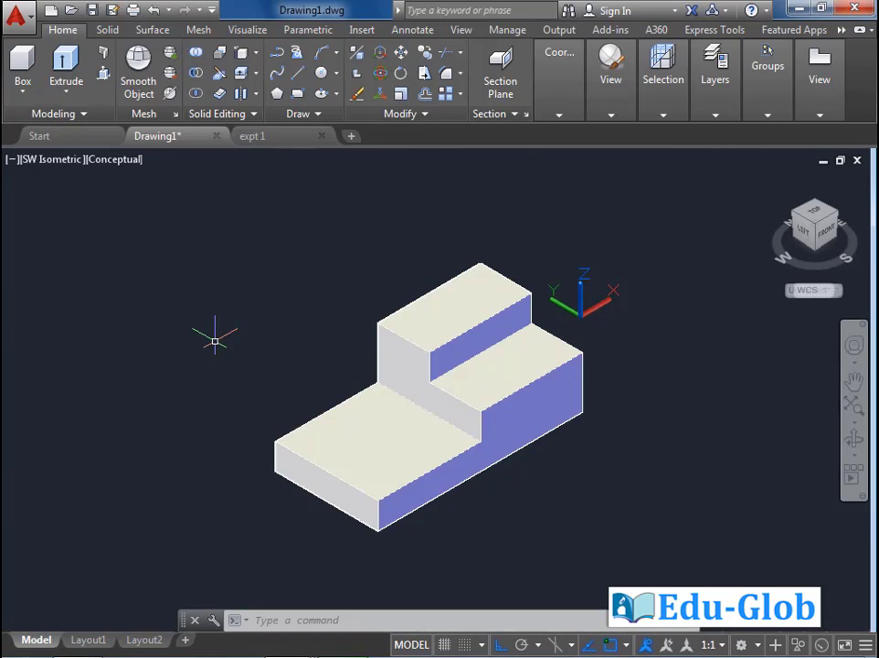
# Copy the left top edge of the rear upper block from its front corner to the midpoint of that block's front top edge
pyautogui.click(243, 56)
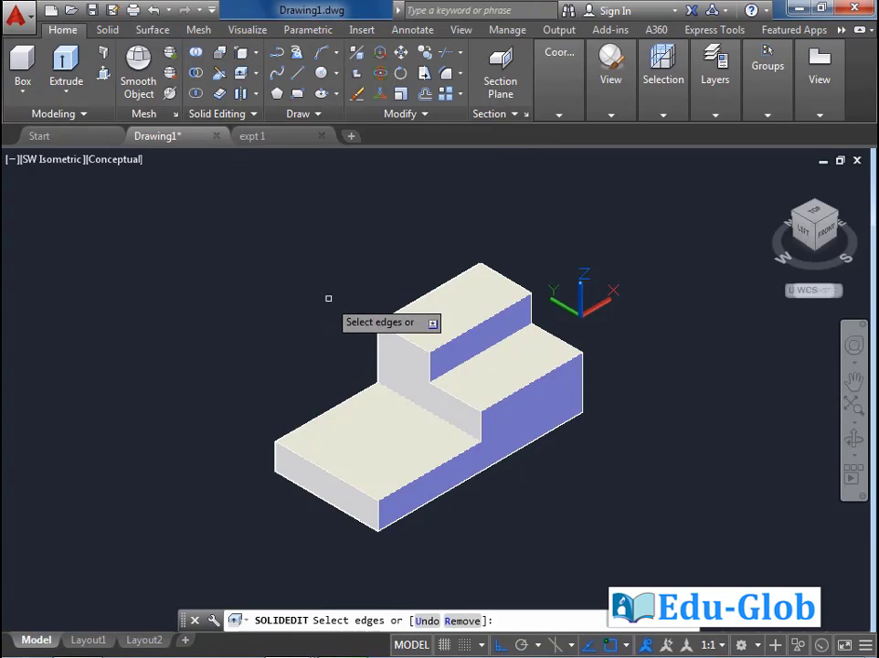
pyautogui.click(391, 331)
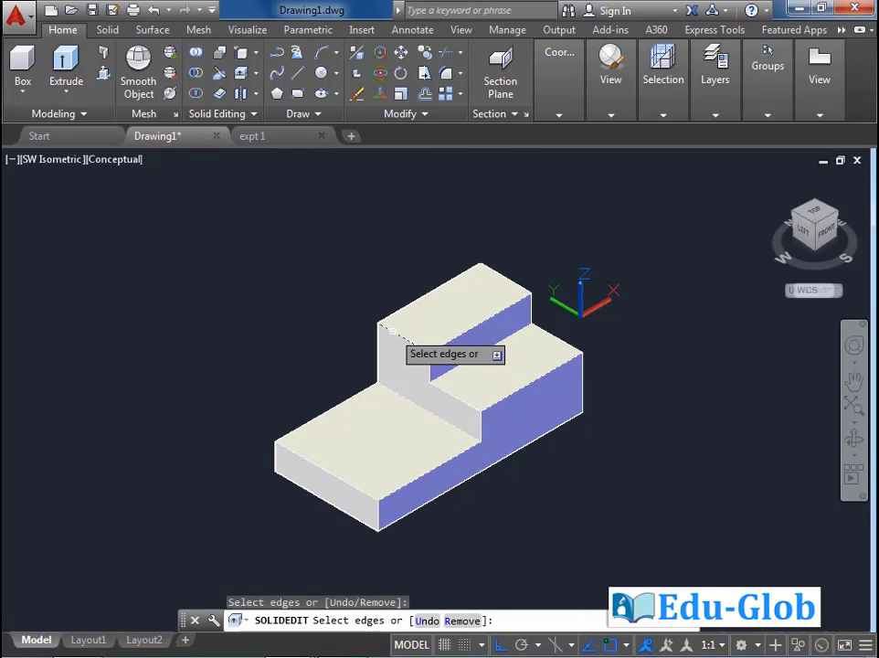
pyautogui.press('Return')
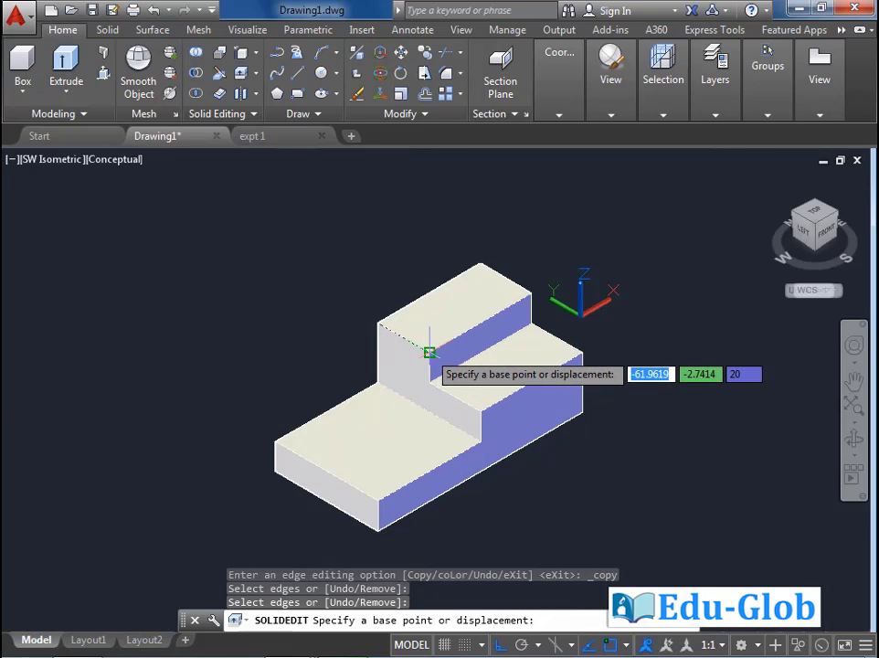
pyautogui.click(429, 351)
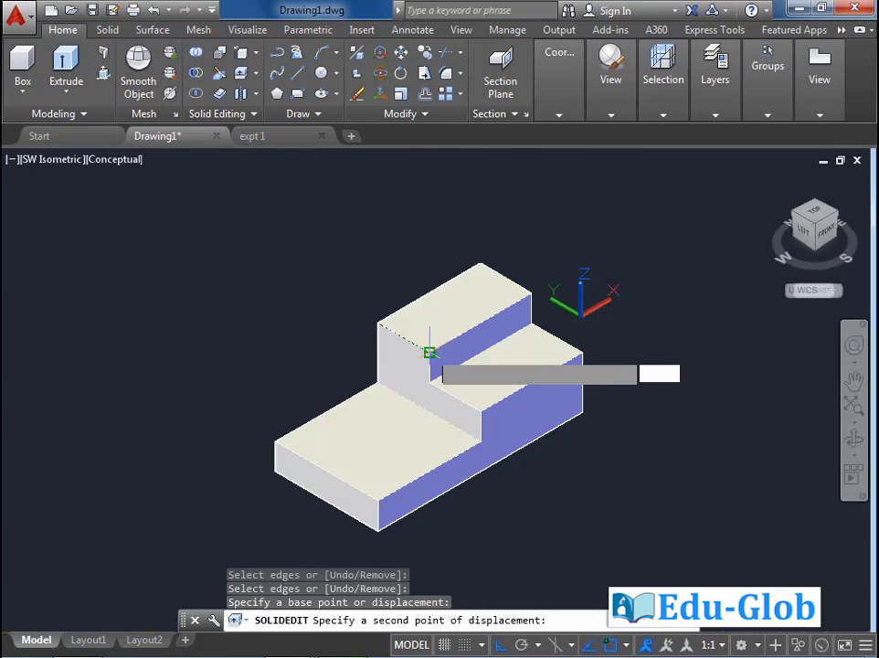
pyautogui.click(480, 322)
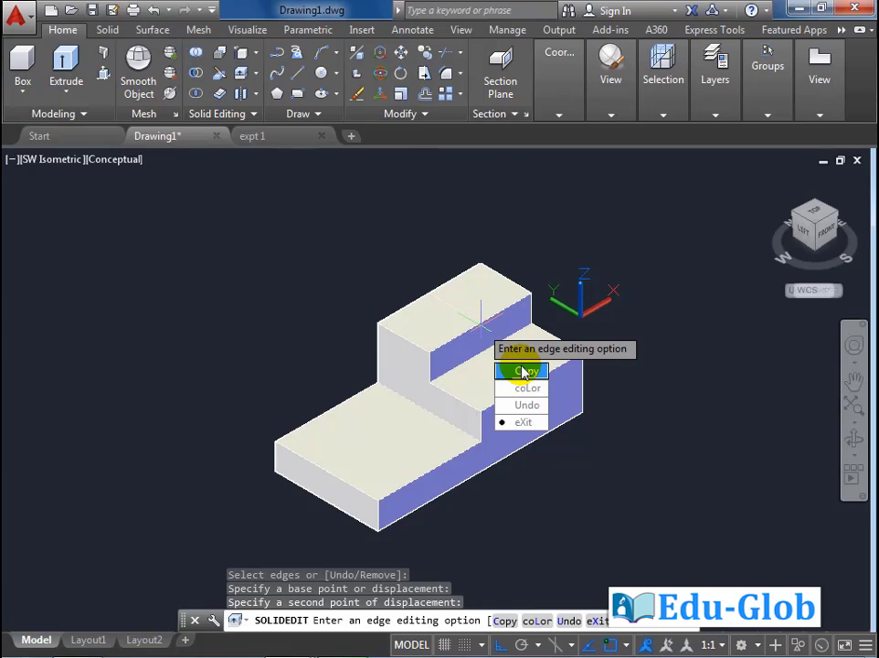
pyautogui.click(521, 422)
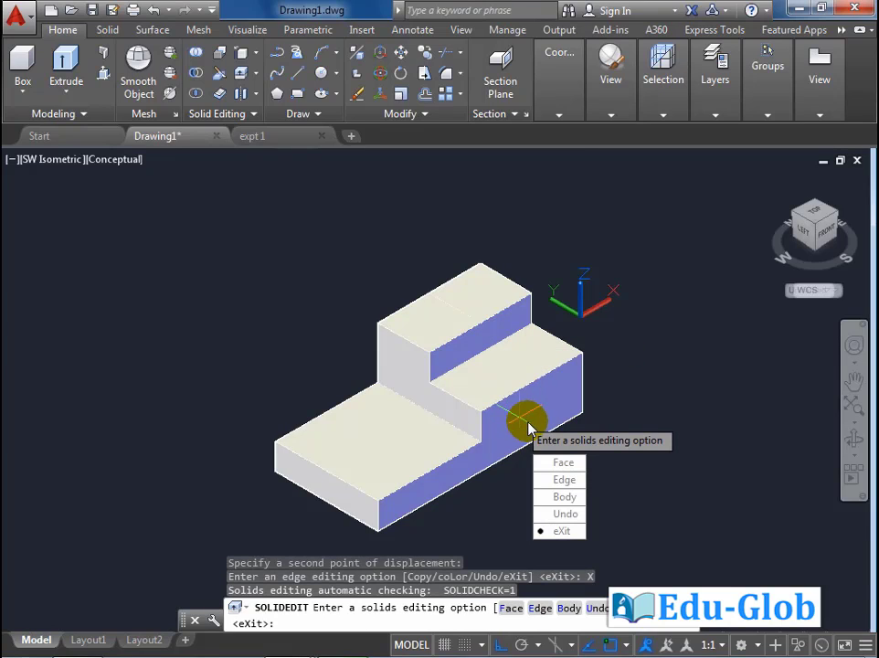
pyautogui.click(547, 530)
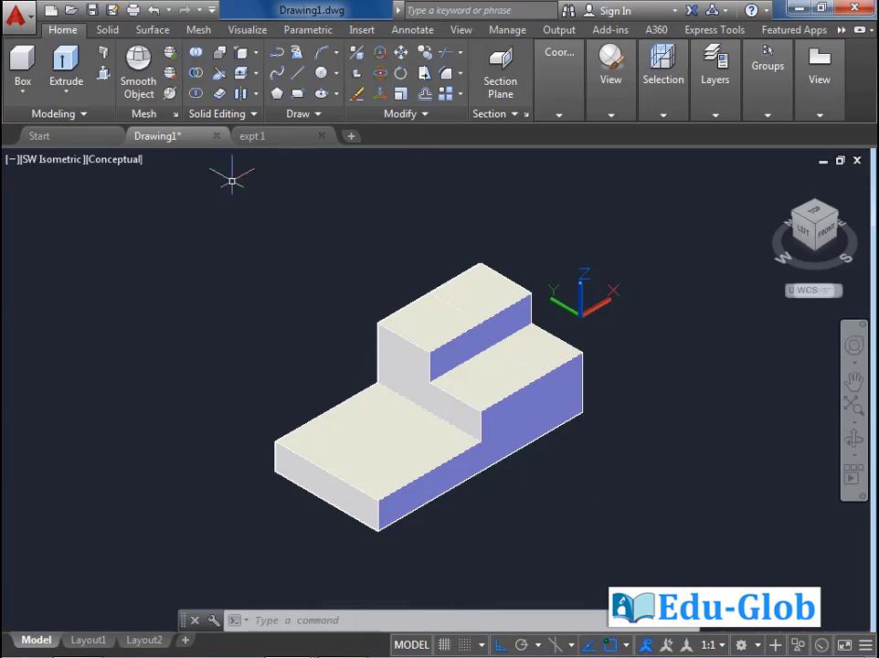
# Press-pull the right half of the rear upper block's top face, bounded by the copied edge, upward by 10
pyautogui.click(102, 75)
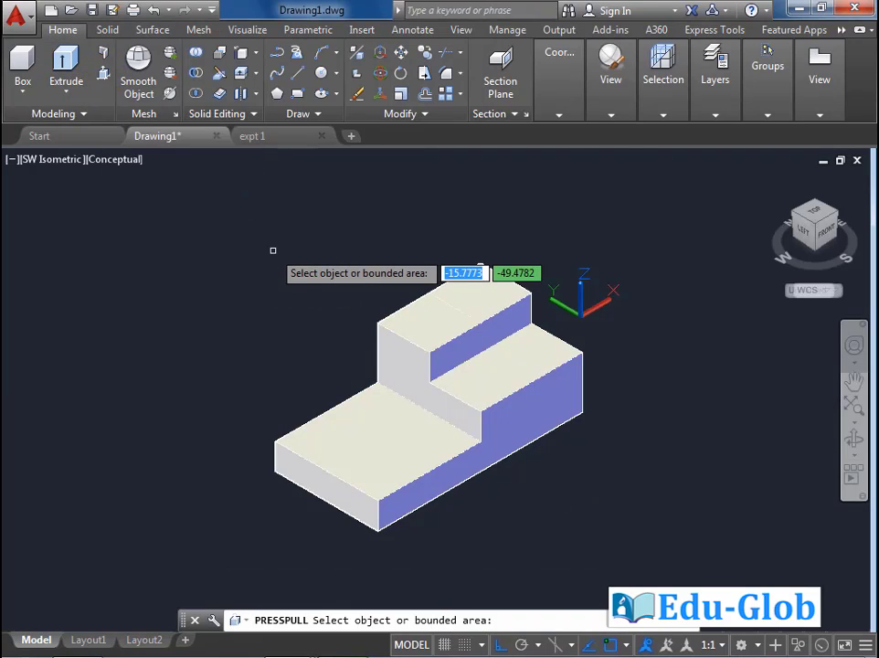
pyautogui.click(475, 296)
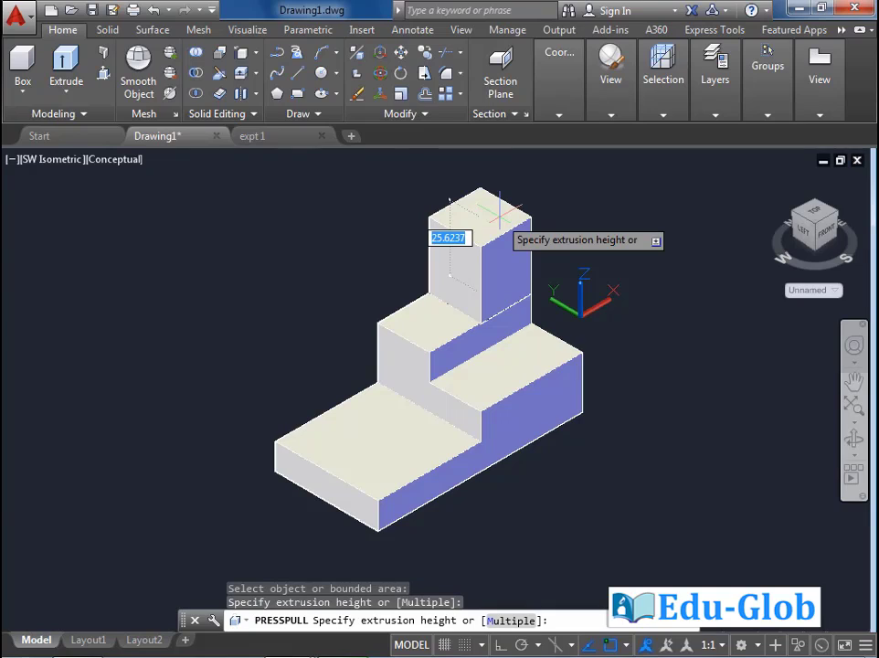
pyautogui.write('10')
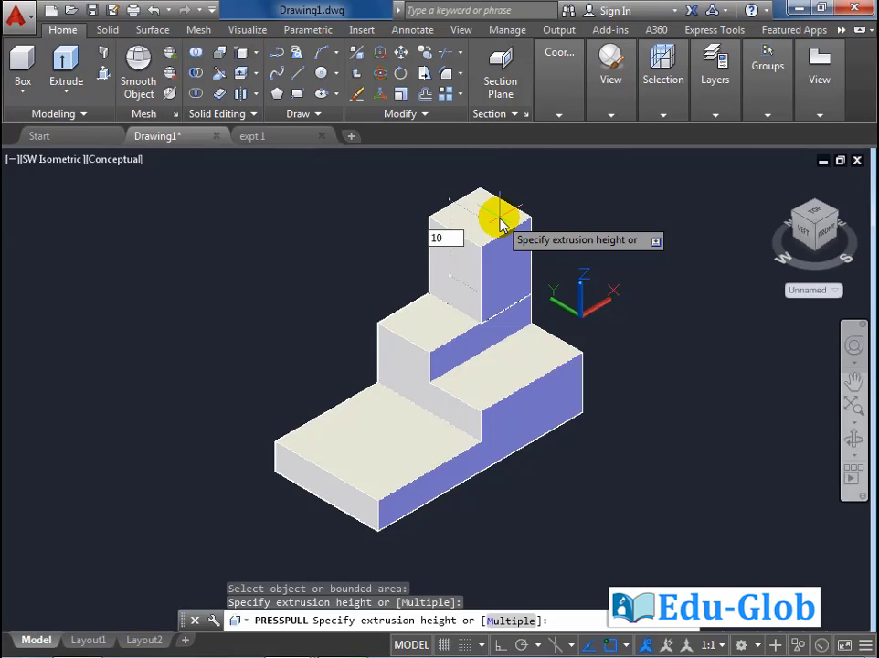
pyautogui.press('Return')
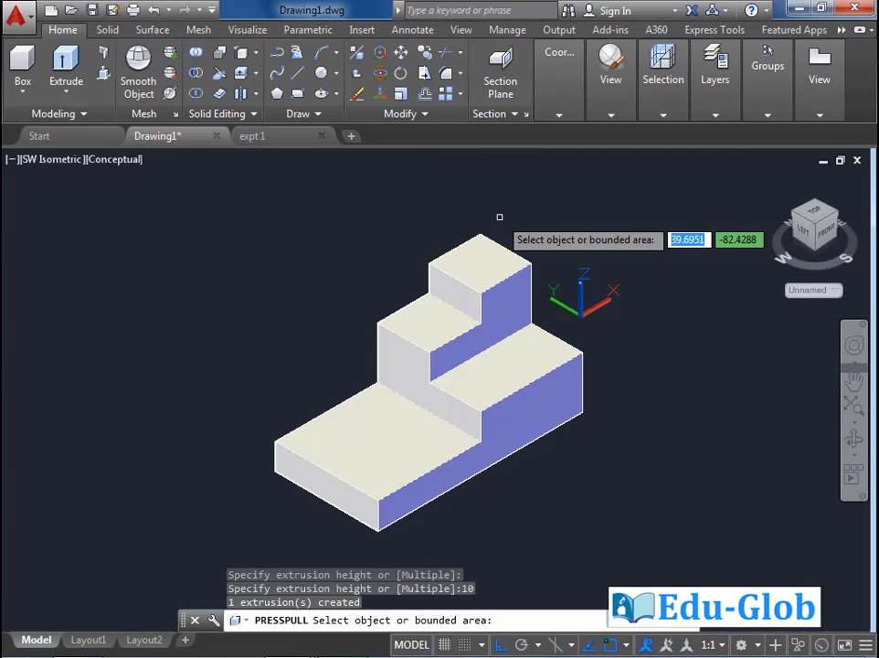
pyautogui.press('Return')
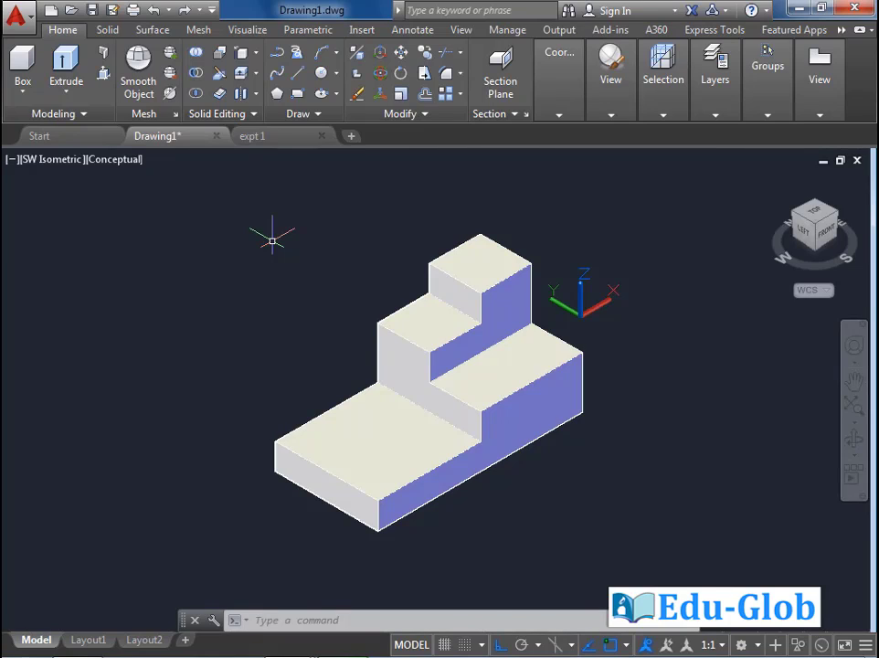
# Copy the topmost block's front top edge from its left corner to the midpoint of its left top edge
pyautogui.click(240, 52)
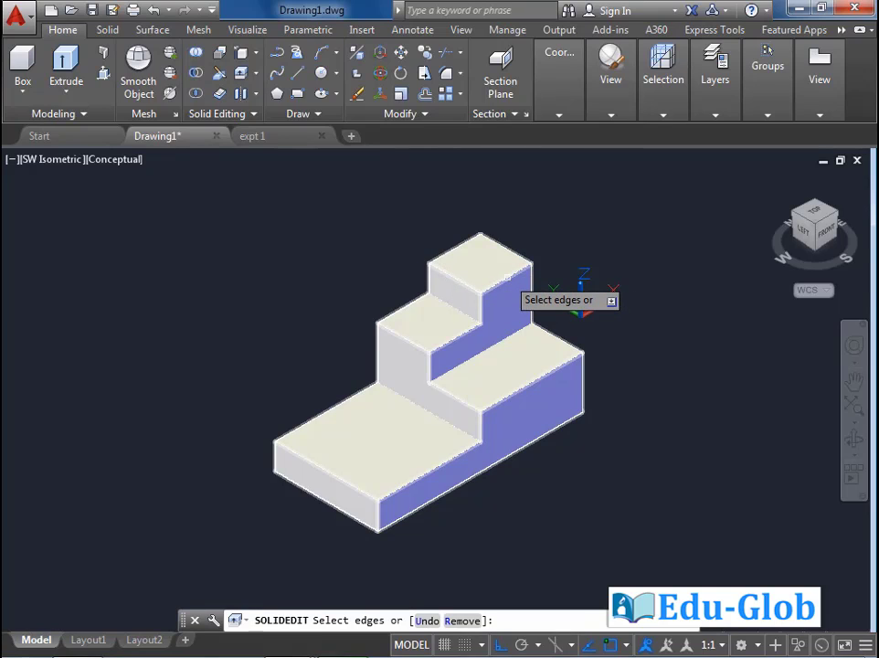
pyautogui.click(508, 275)
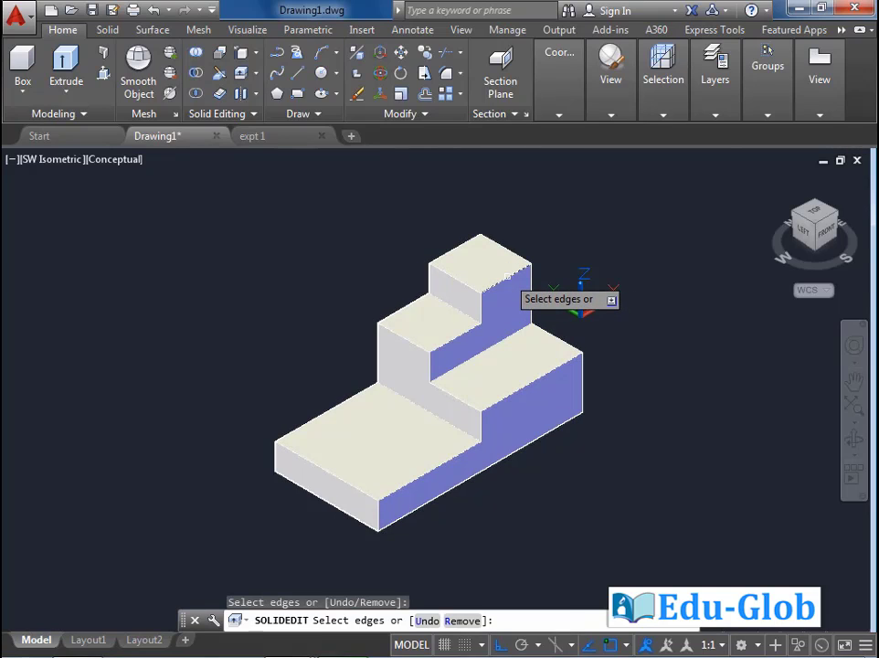
pyautogui.press('Return')
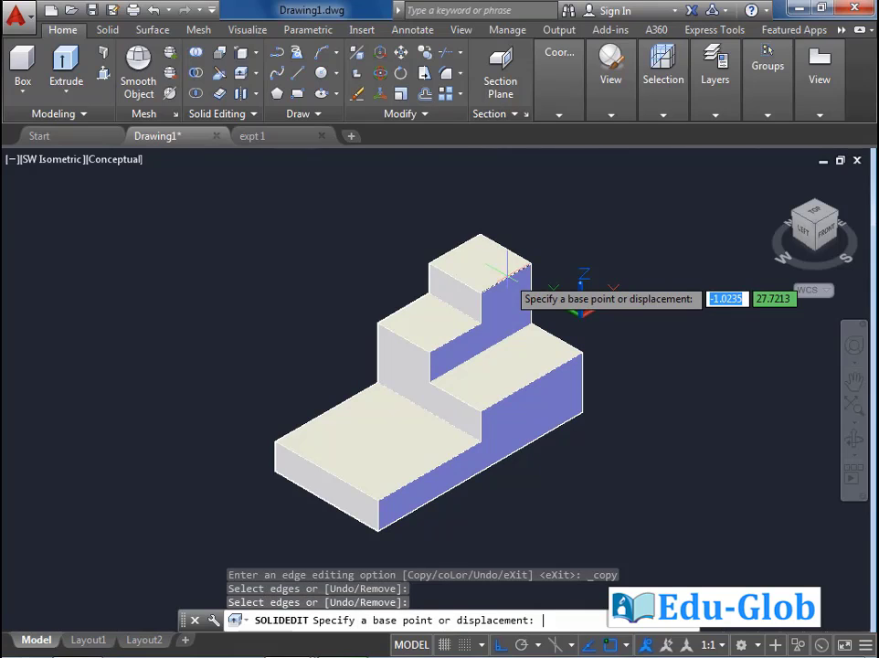
pyautogui.click(479, 292)
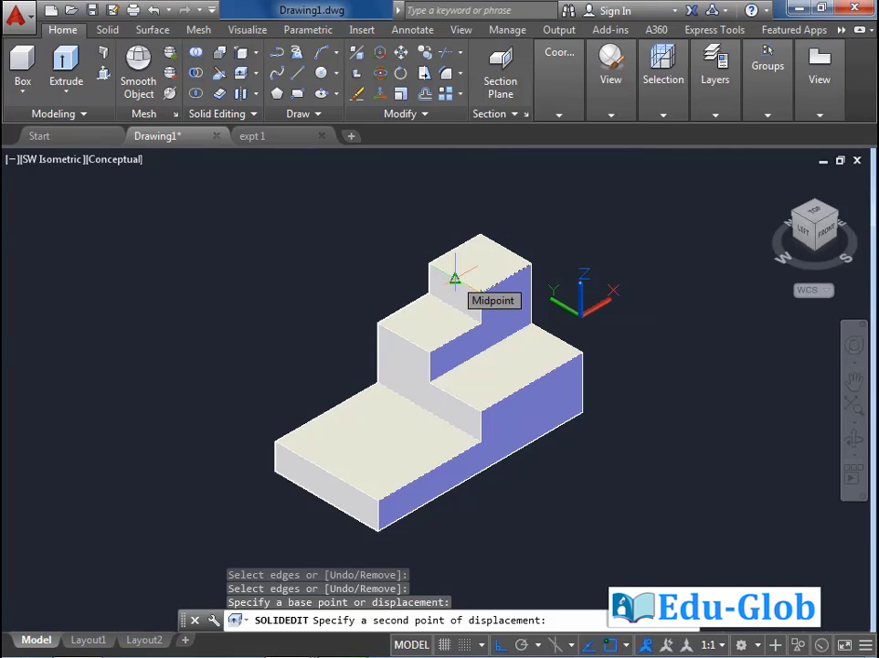
pyautogui.click(454, 279)
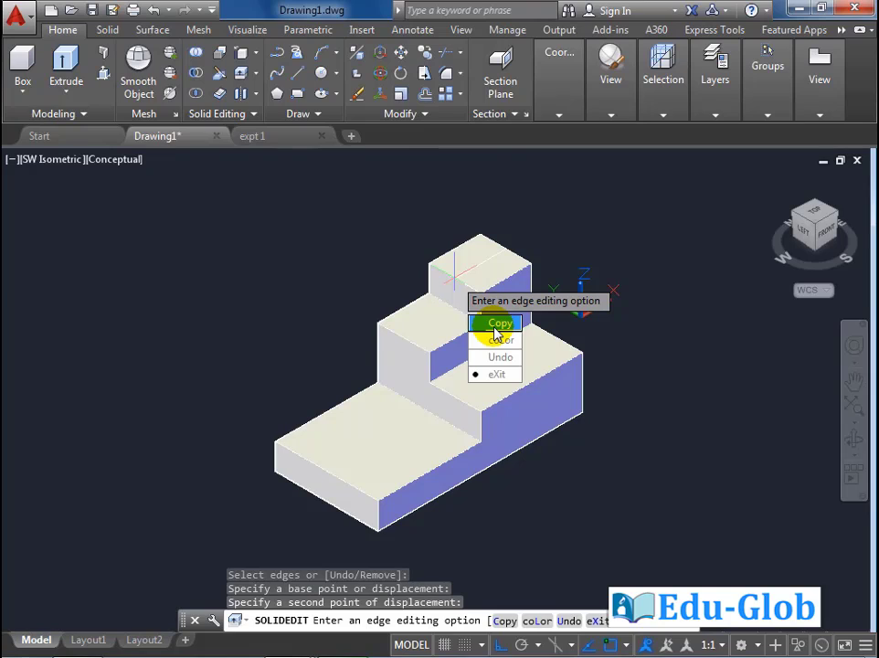
pyautogui.click(494, 374)
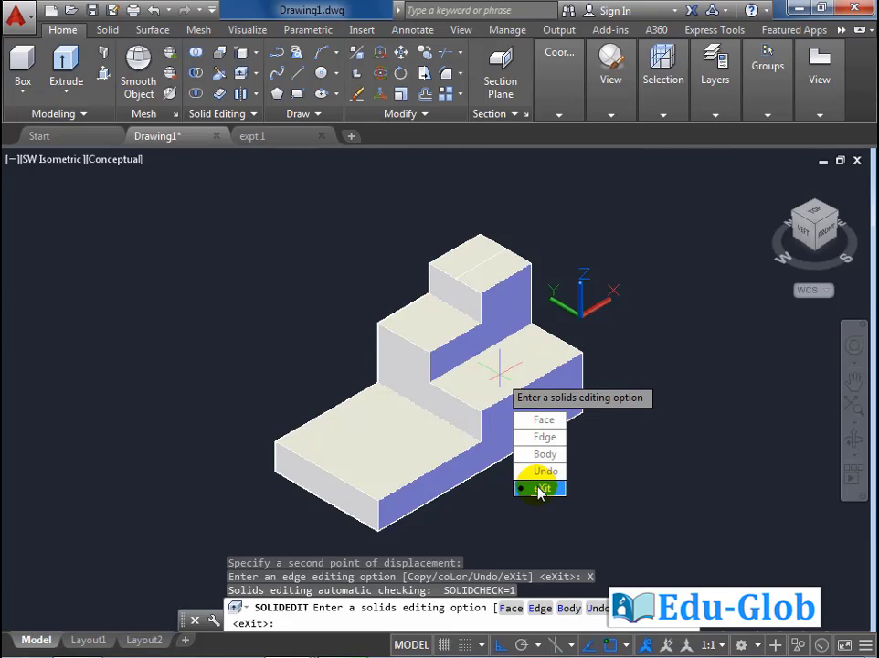
pyautogui.click(539, 487)
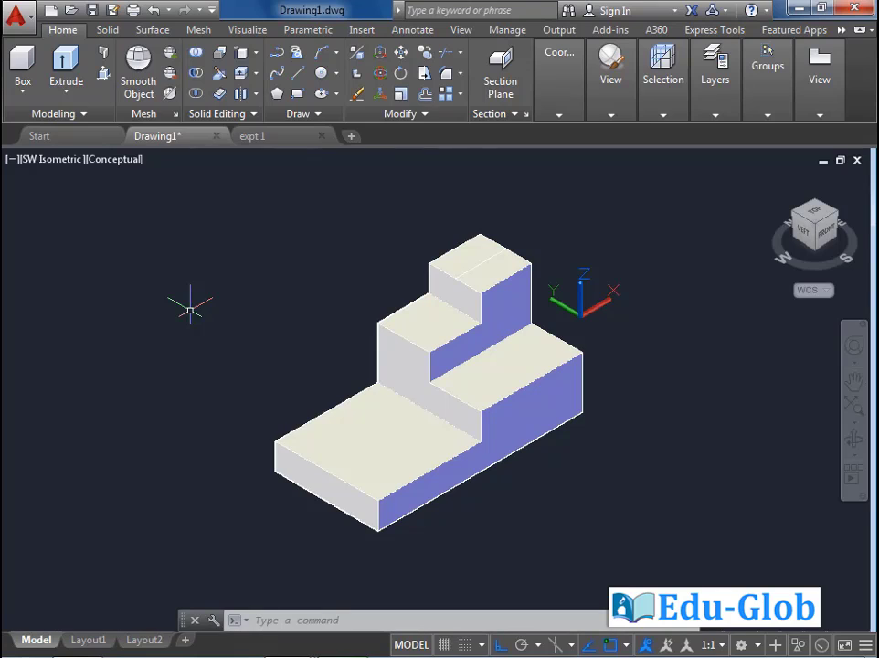
# Press-pull the rear half of the topmost block's top face, bounded by the copied edge, upward by 10
pyautogui.click(103, 73)
pyautogui.scroll(2, 228, 338)
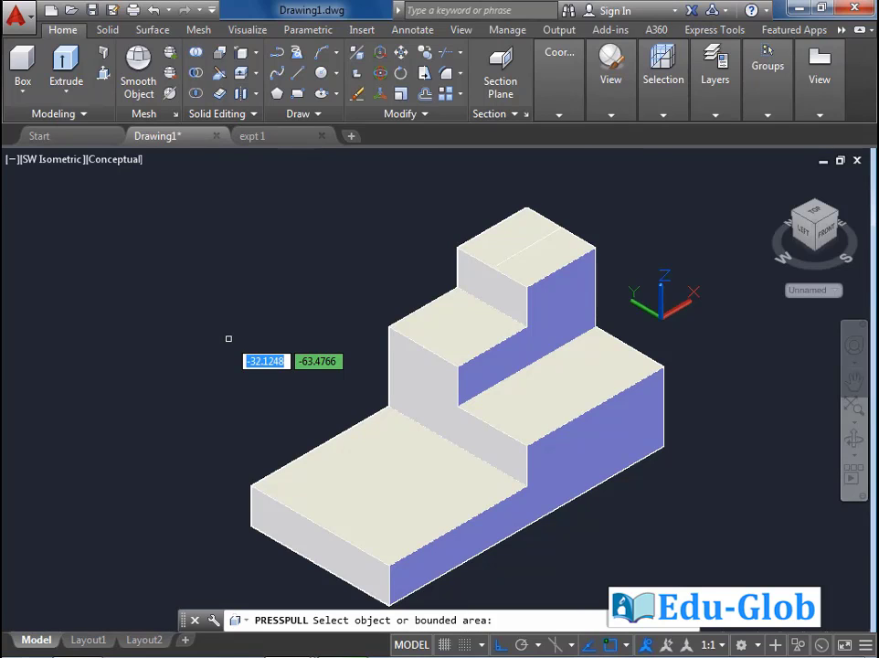
pyautogui.click(487, 248)
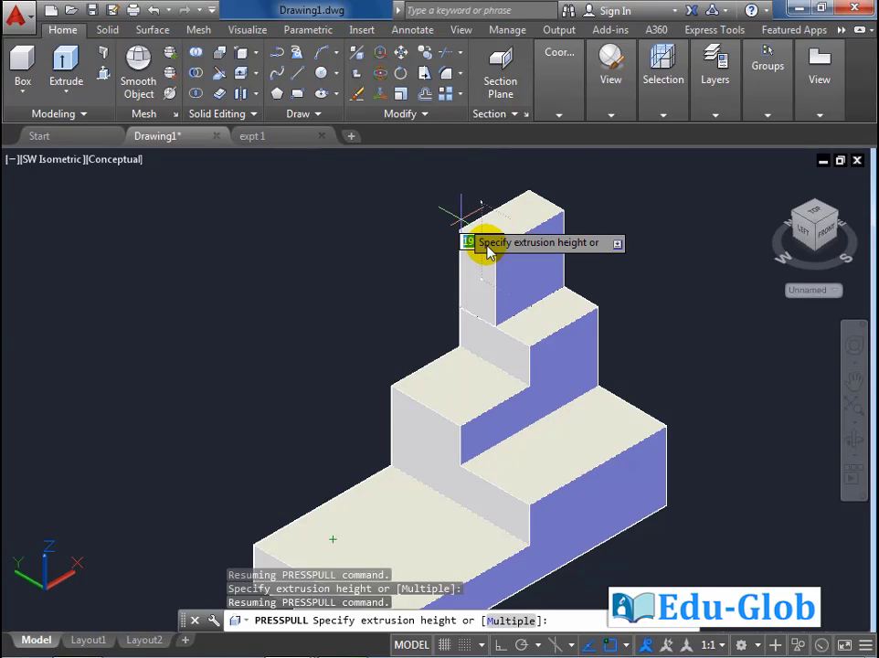
pyautogui.write('10')
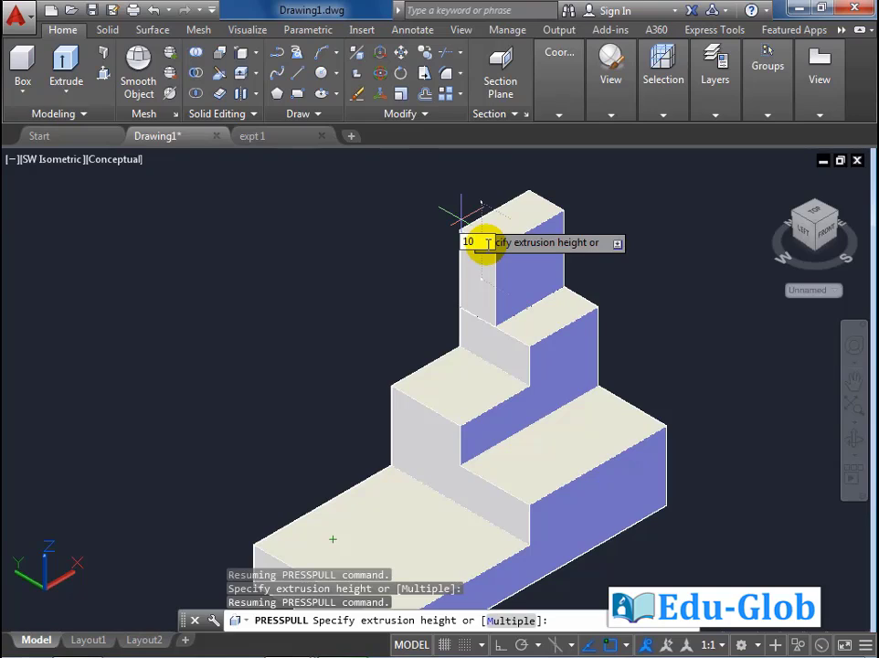
pyautogui.press('Return')
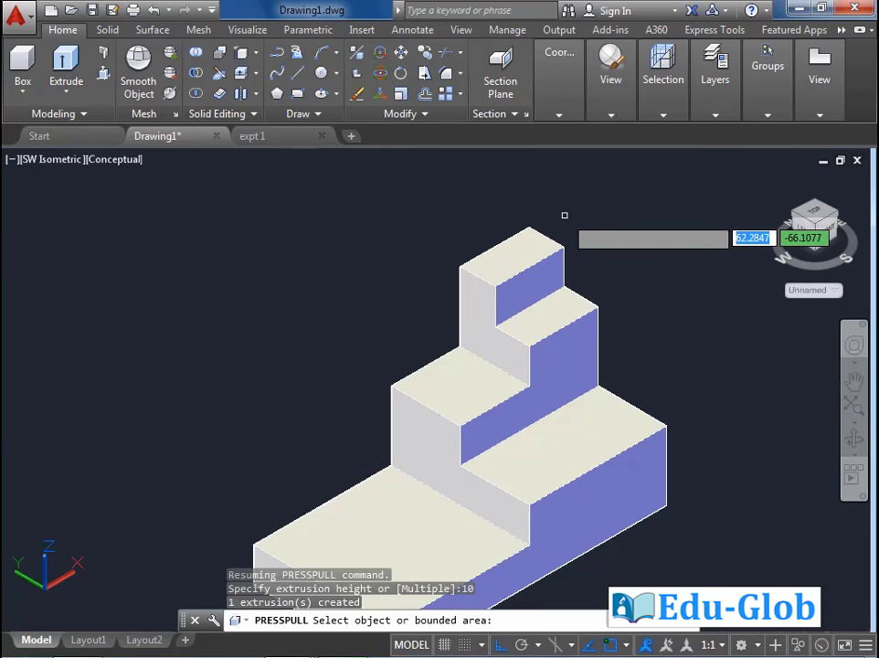
pyautogui.press('Return')
pyautogui.scroll(-2, 517, 380)
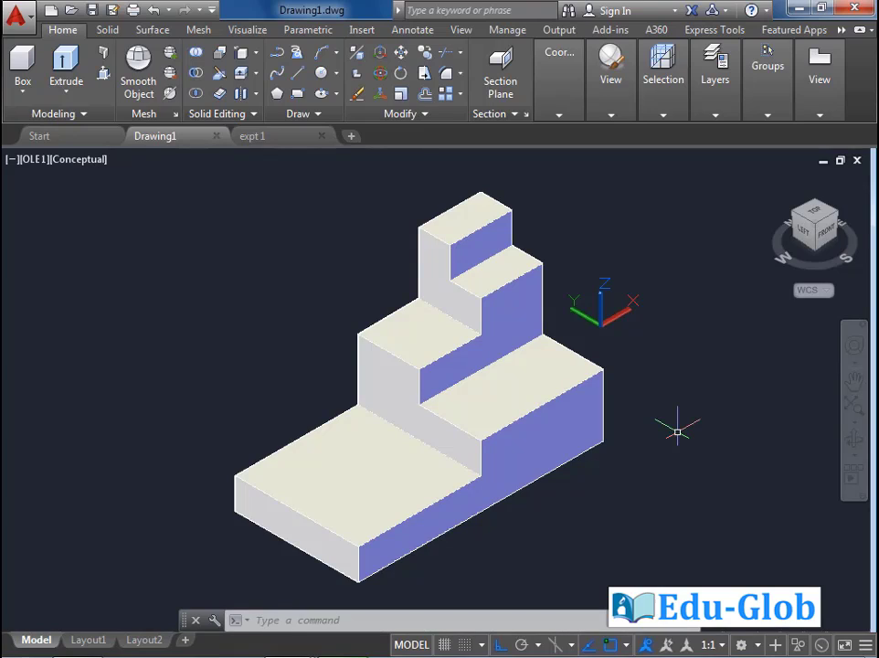
# Set the viewport's visual style to Realistic and return it to Conceptual
pyautogui.click(116, 325)
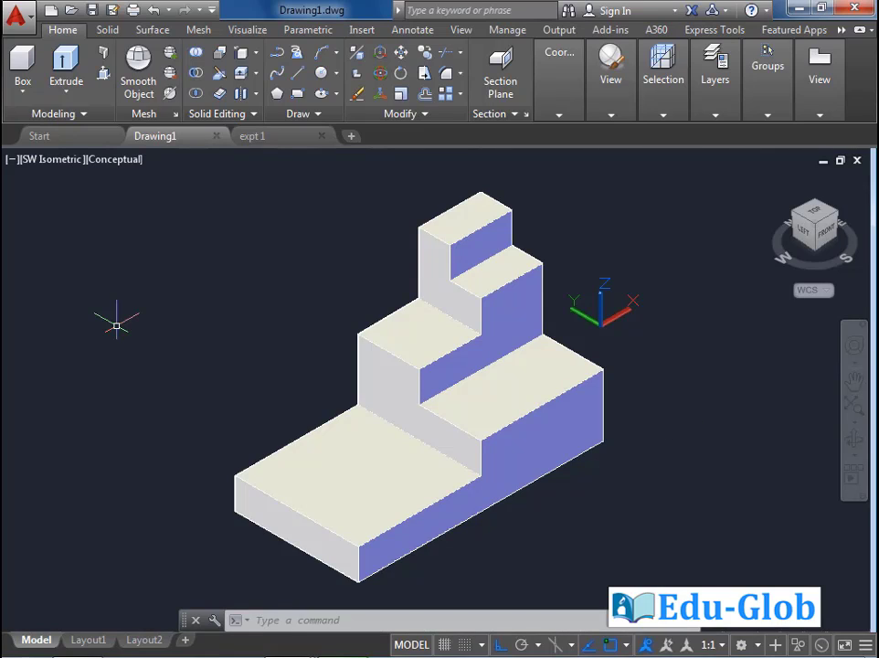
pyautogui.click(125, 163)
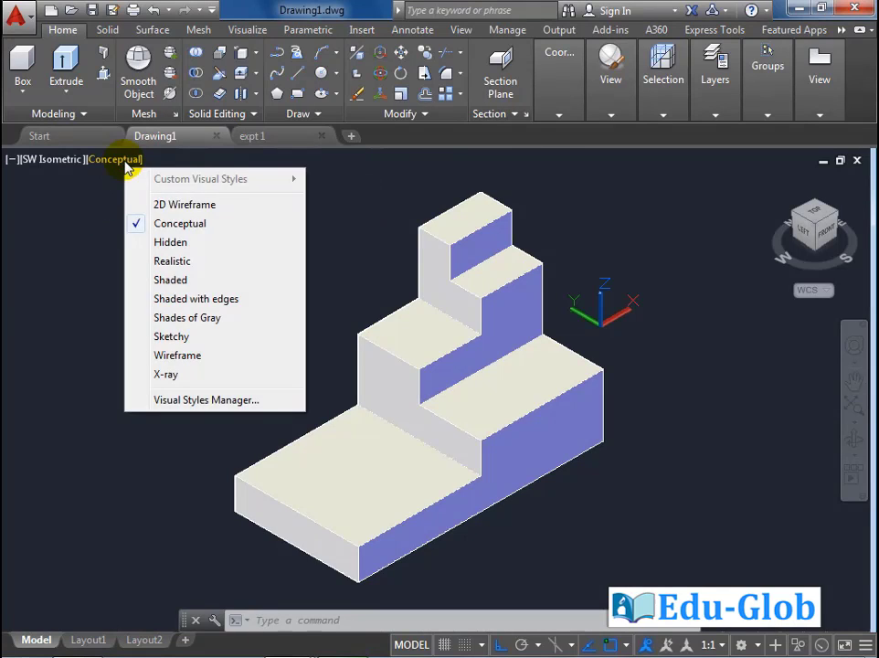
pyautogui.click(188, 262)
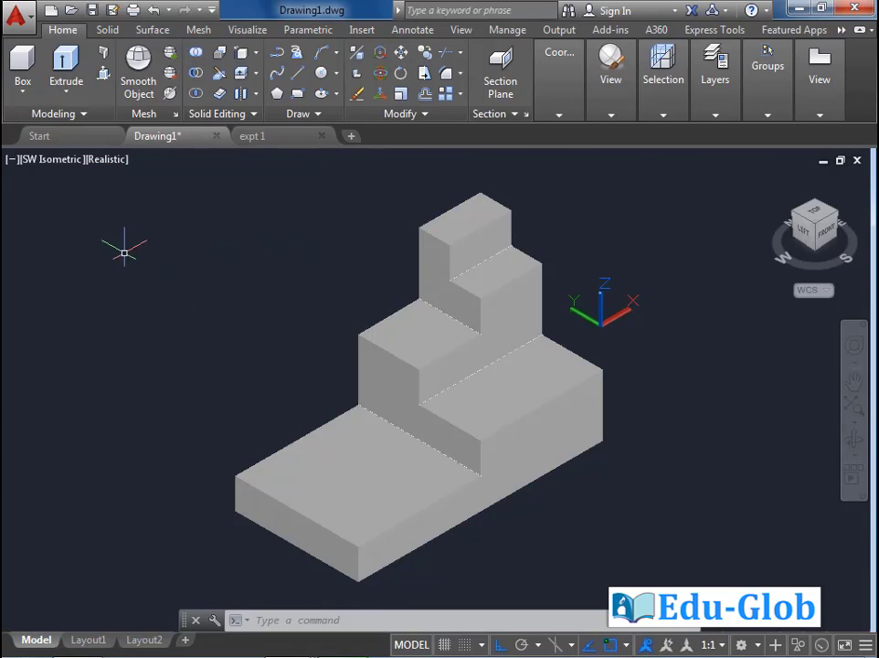
pyautogui.click(104, 162)
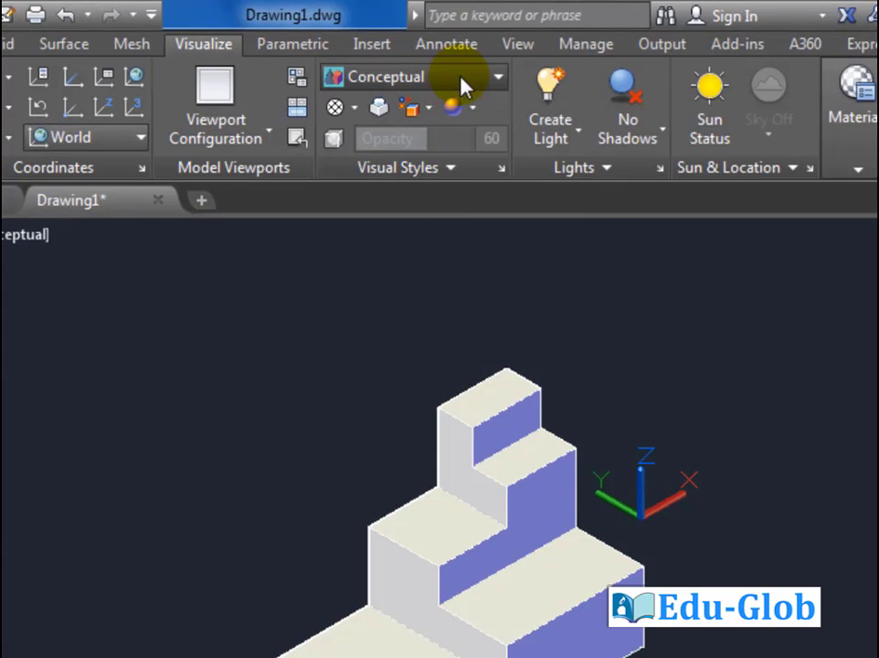
# Display the stepped solid in the 2D Wireframe visual style and switch back to Conceptual
pyautogui.click(466, 80)
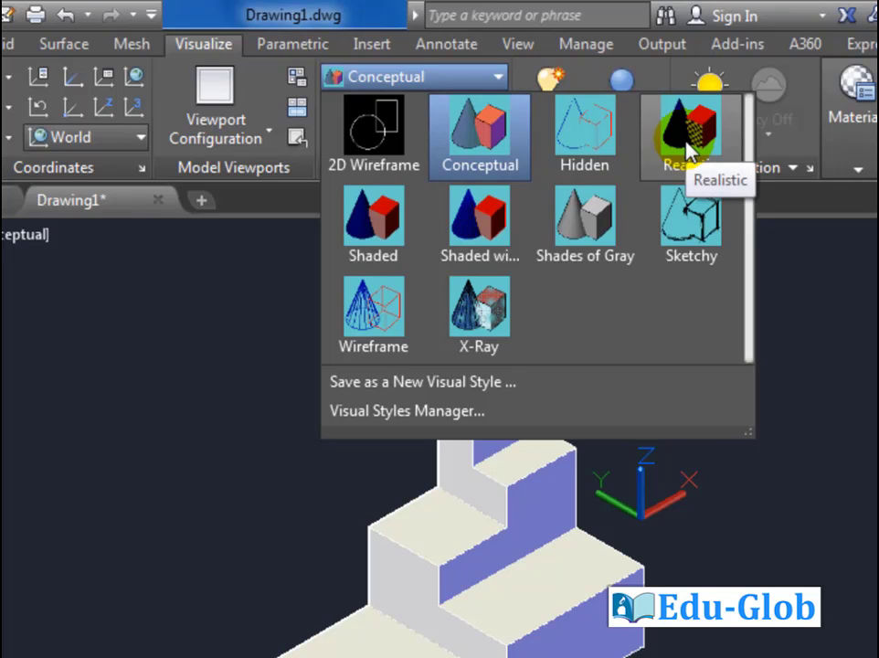
pyautogui.click(389, 162)
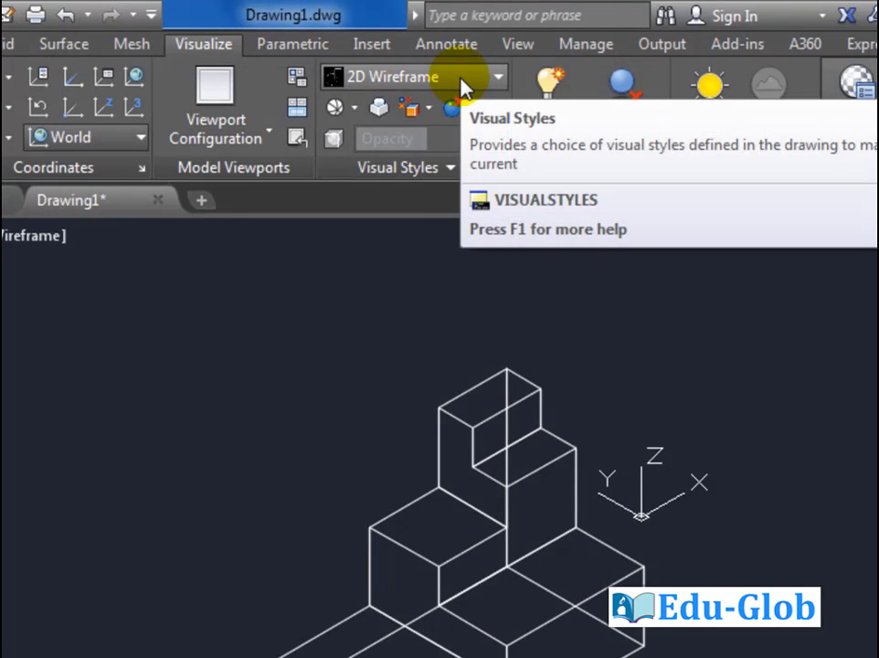
pyautogui.click(464, 85)
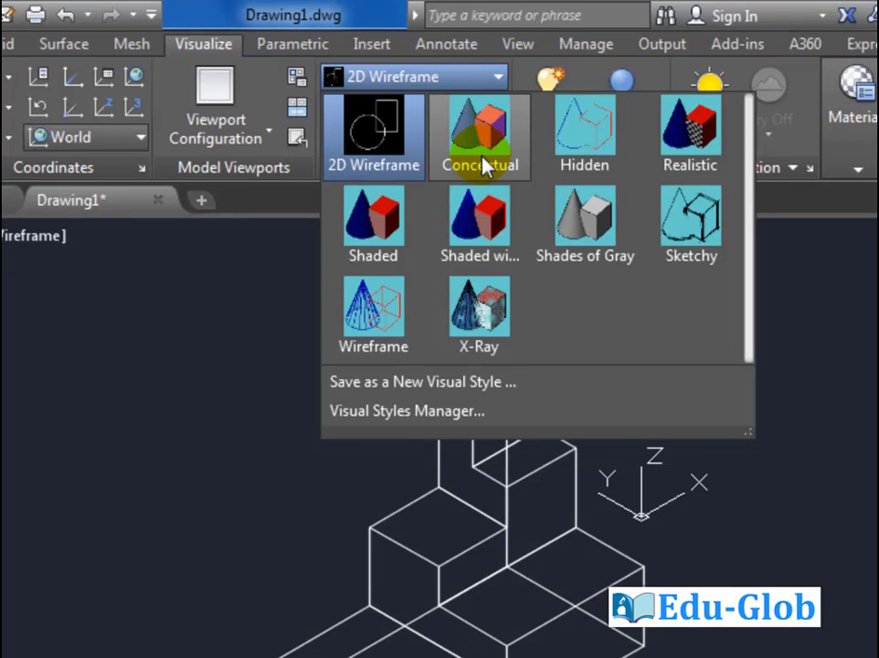
pyautogui.click(482, 164)
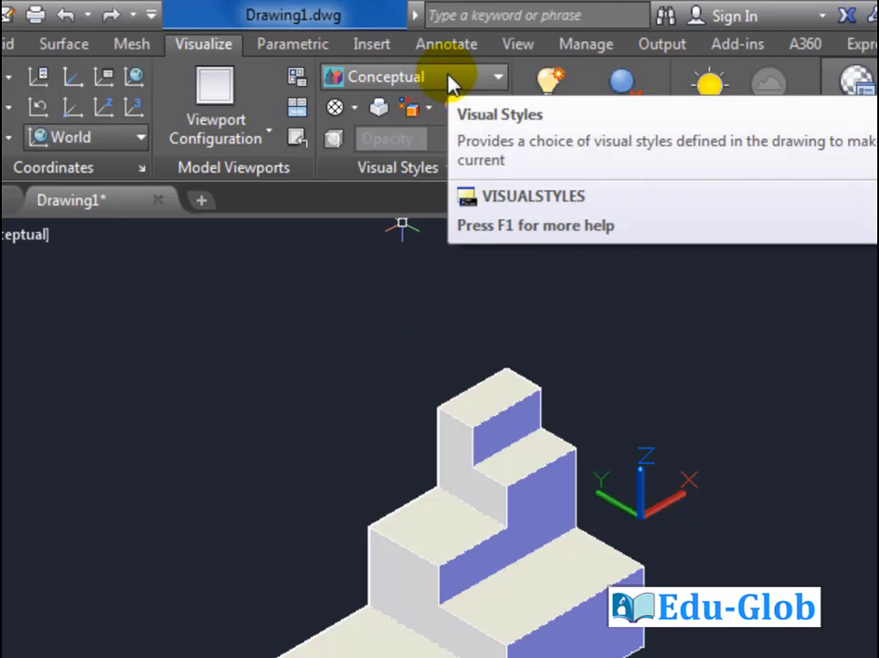
# Display the stepped solid in the Hidden visual style, followed by the Realistic style
pyautogui.click(449, 78)
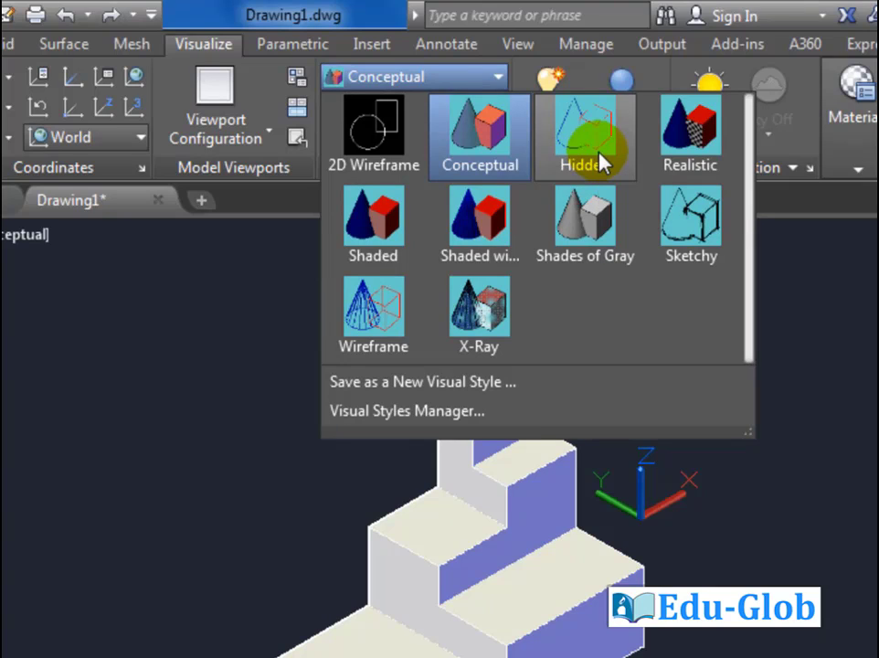
pyautogui.click(598, 159)
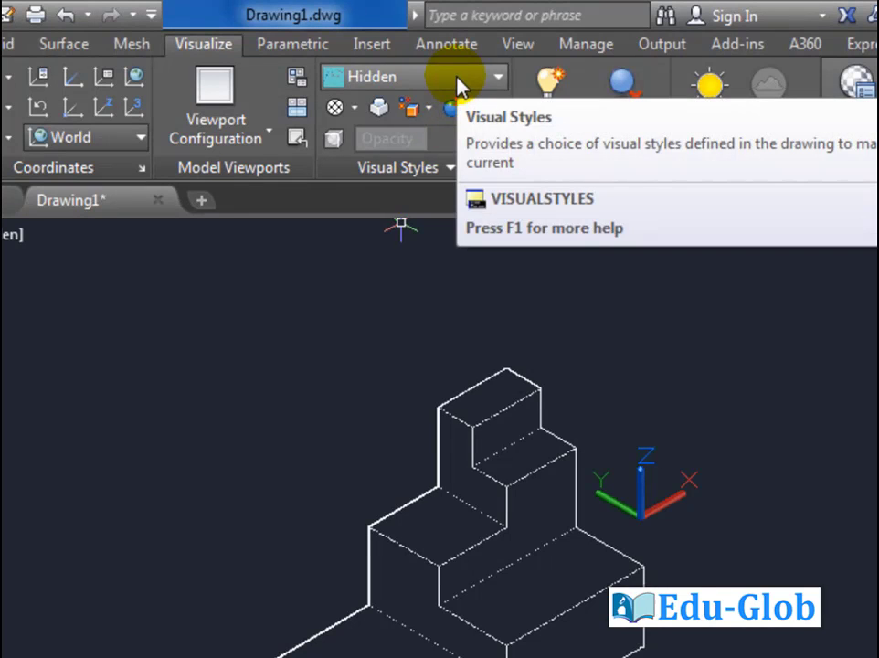
pyautogui.click(454, 79)
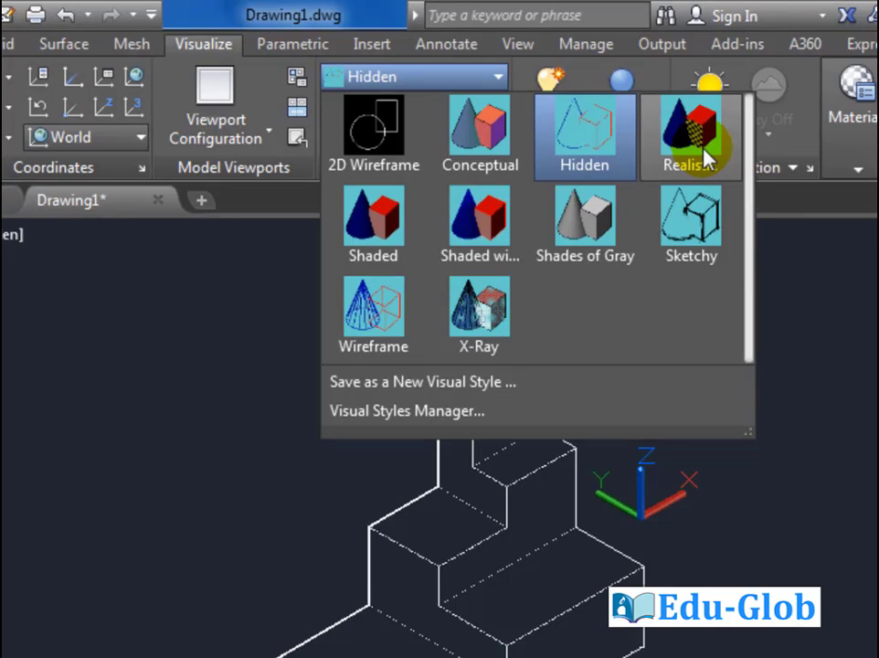
pyautogui.click(704, 154)
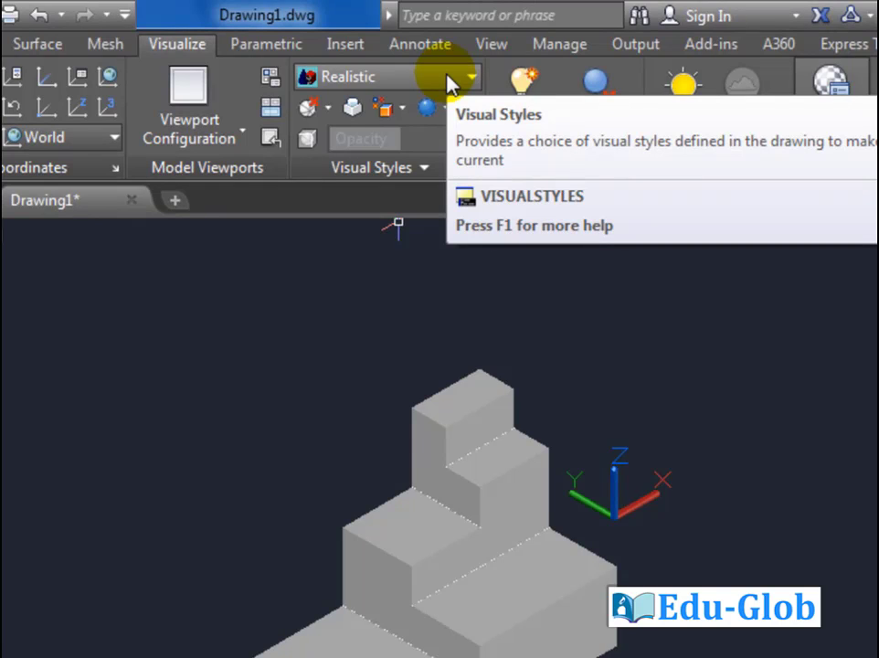
# Display the stepped solid in the Shaded visual style, followed by Shaded with edges
pyautogui.click(448, 82)
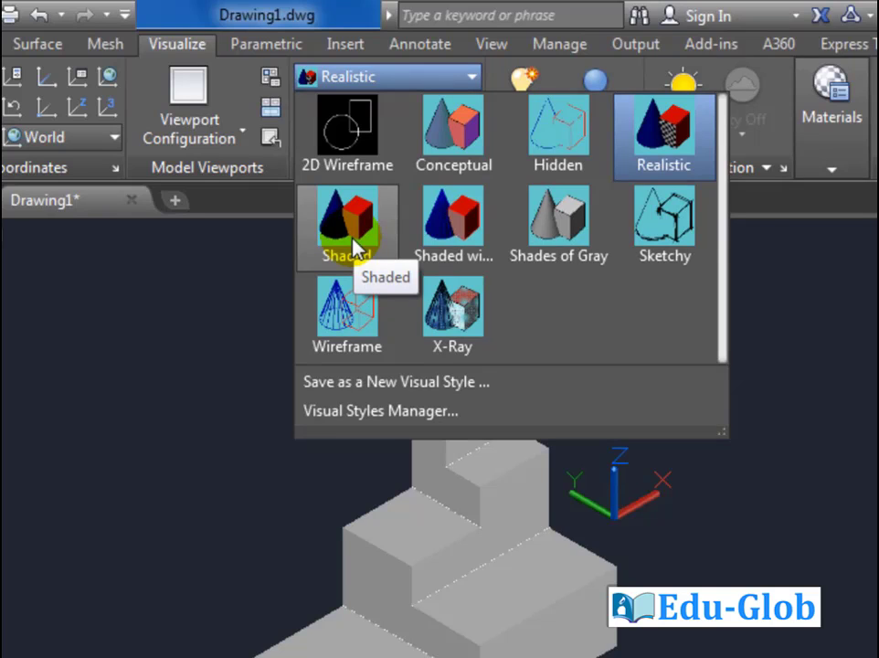
pyautogui.click(357, 248)
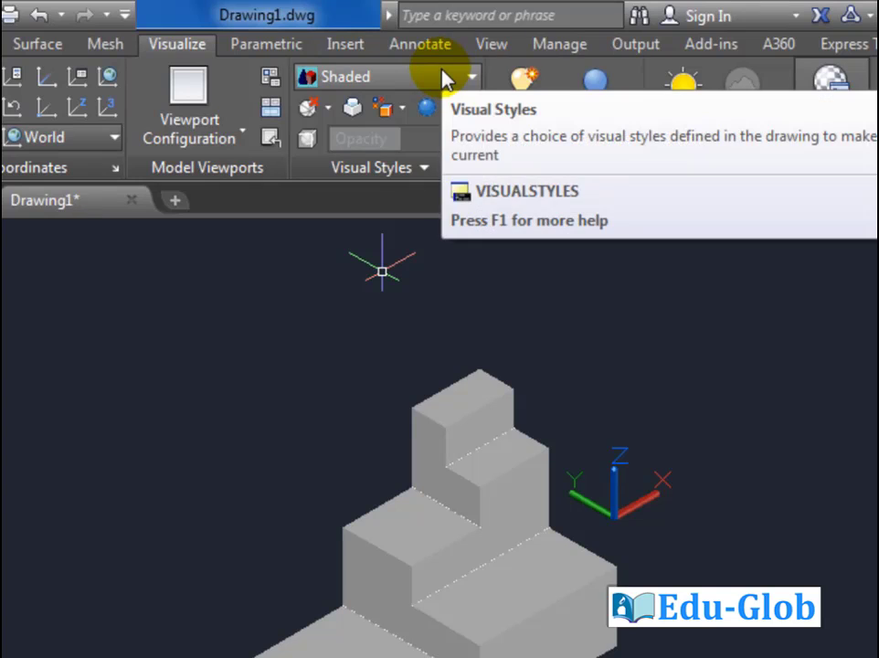
pyautogui.click(445, 79)
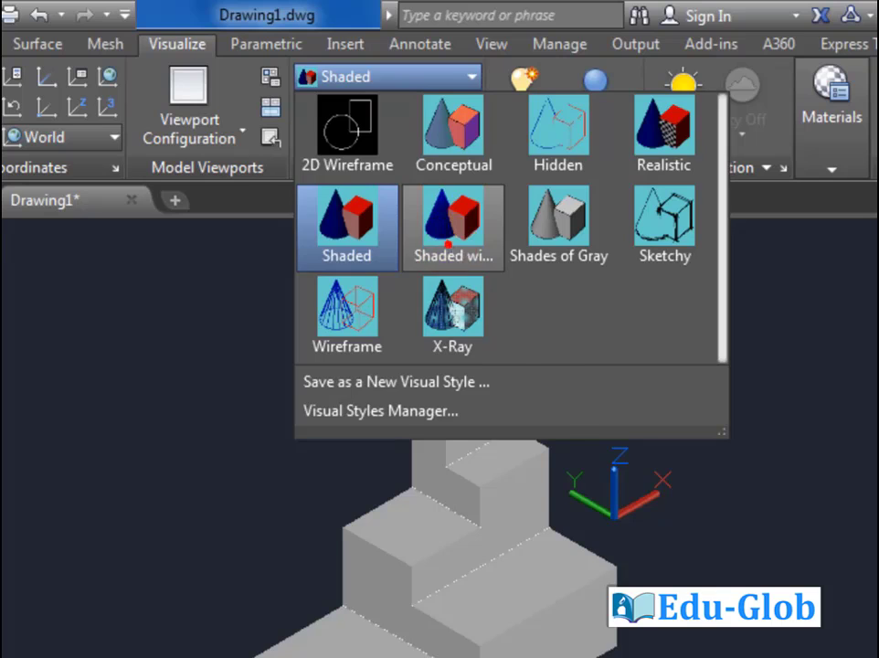
pyautogui.click(450, 254)
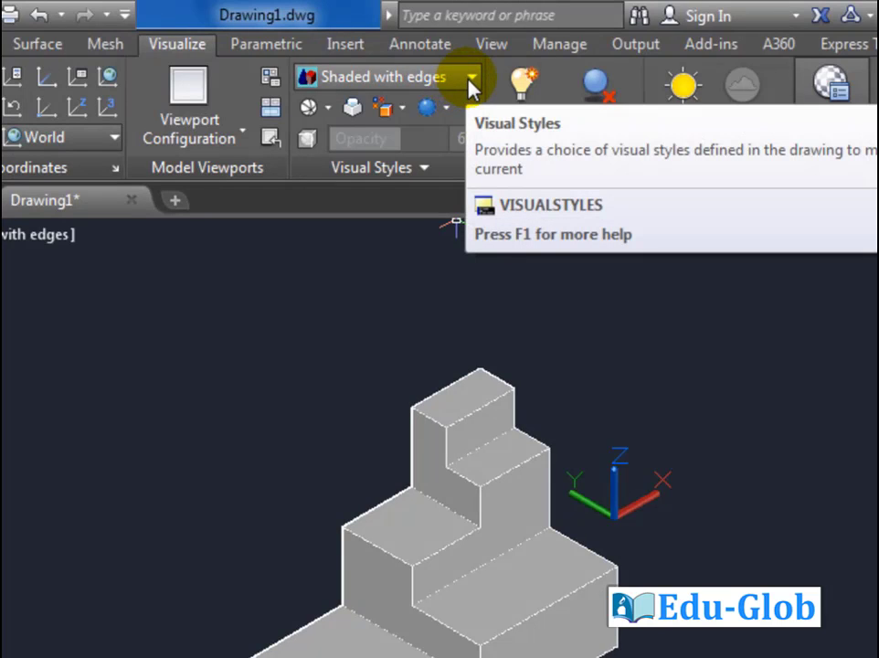
# Display the stepped solid in the Shades of Gray visual style, followed by Sketchy
pyautogui.click(468, 82)
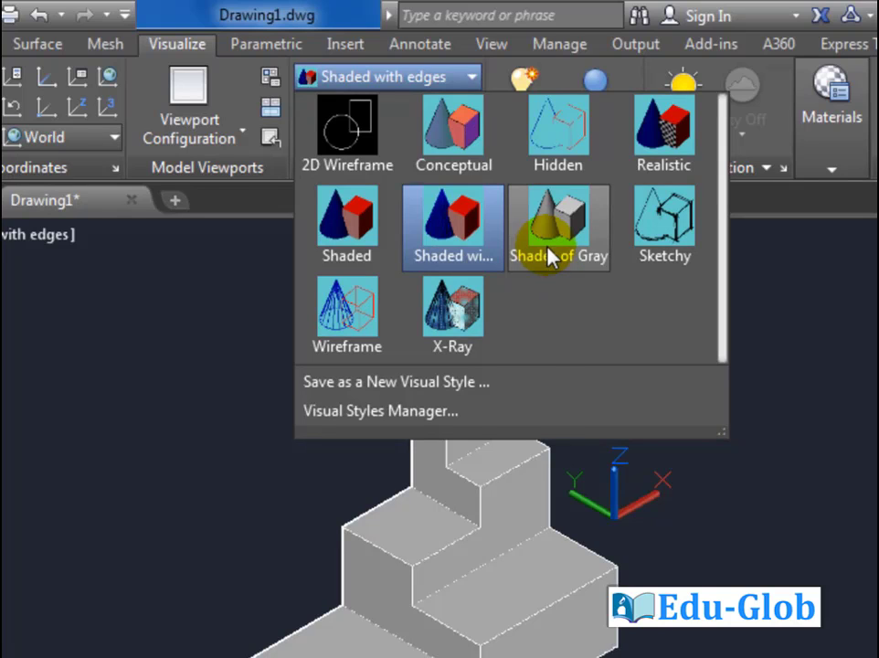
pyautogui.click(551, 255)
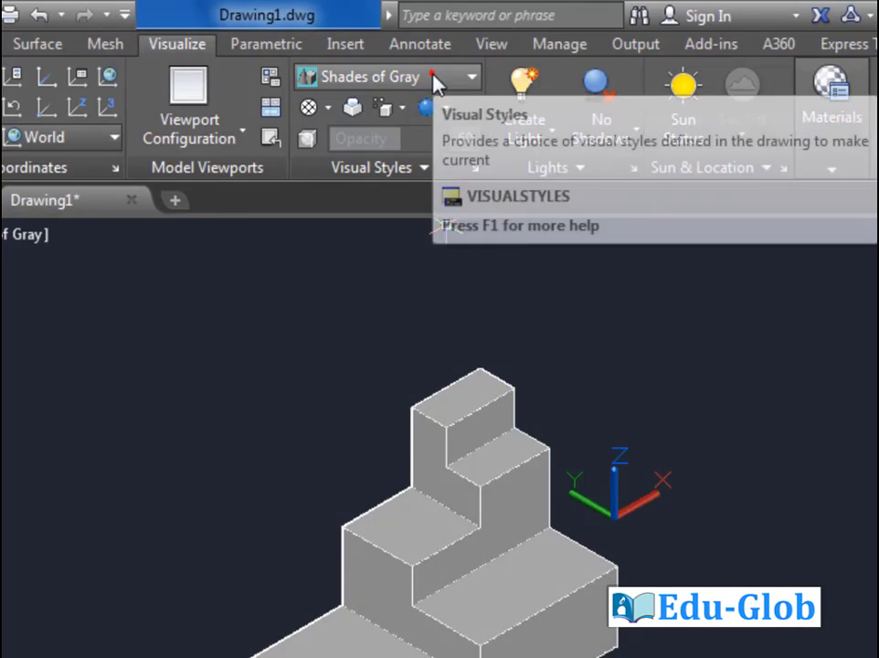
pyautogui.click(437, 81)
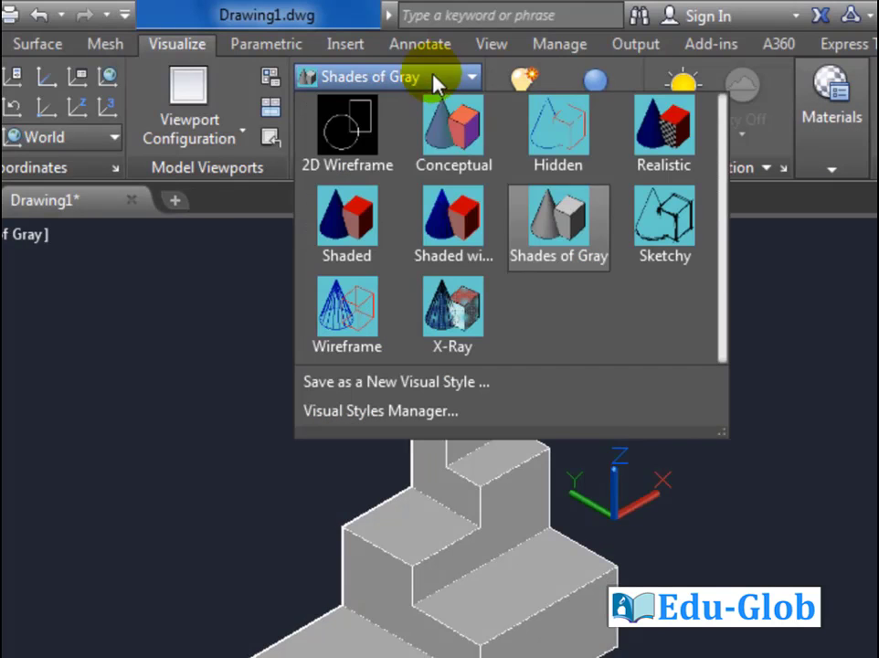
pyautogui.click(674, 229)
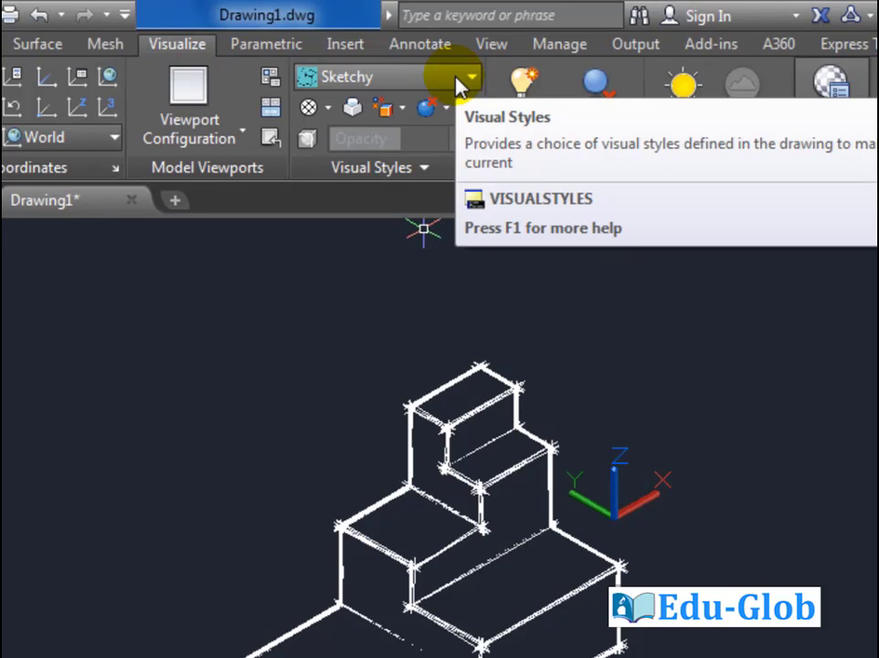
# Display the stepped solid in the Wireframe visual style, followed by X-Ray
pyautogui.click(458, 85)
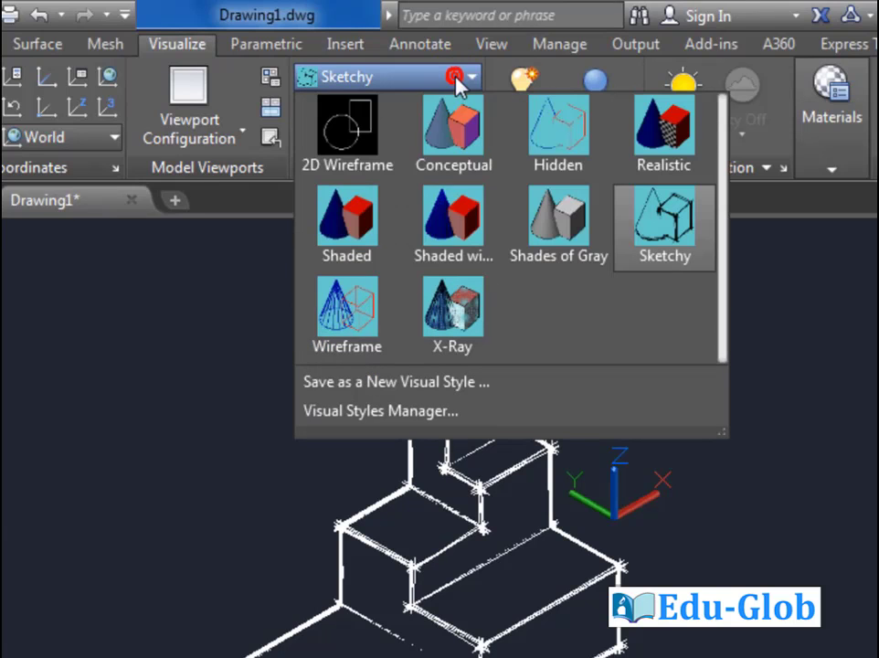
pyautogui.click(365, 313)
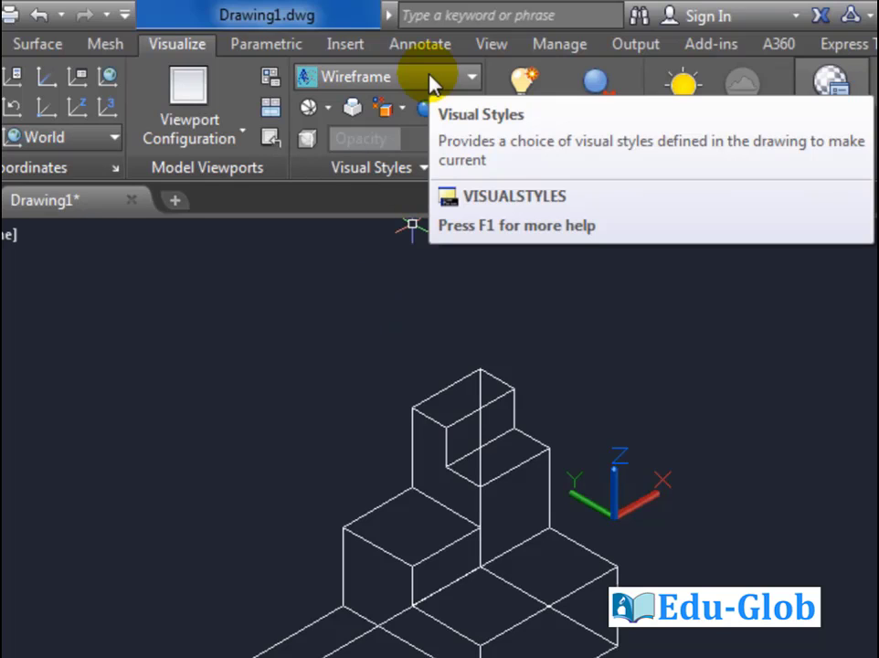
pyautogui.click(428, 80)
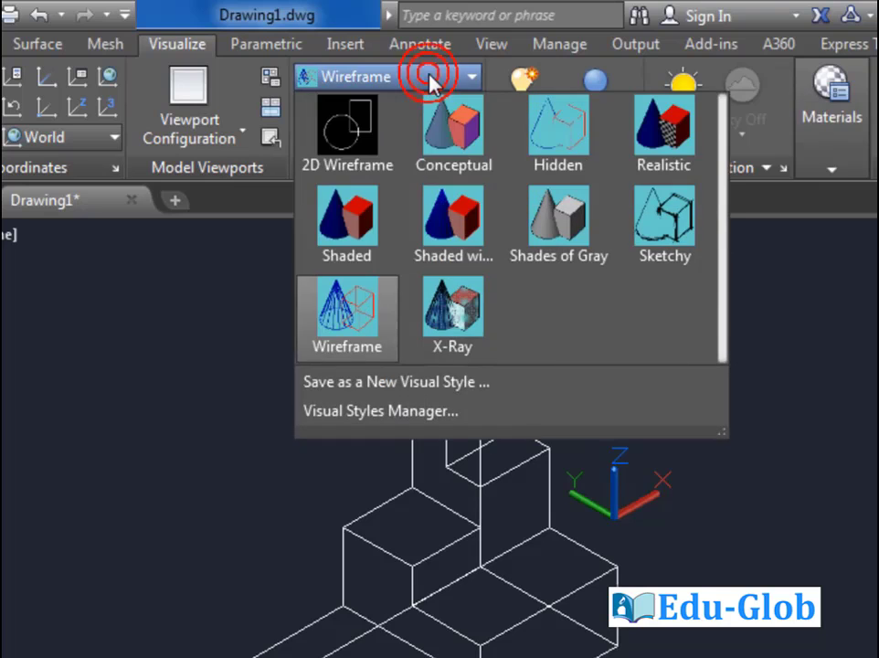
pyautogui.click(450, 344)
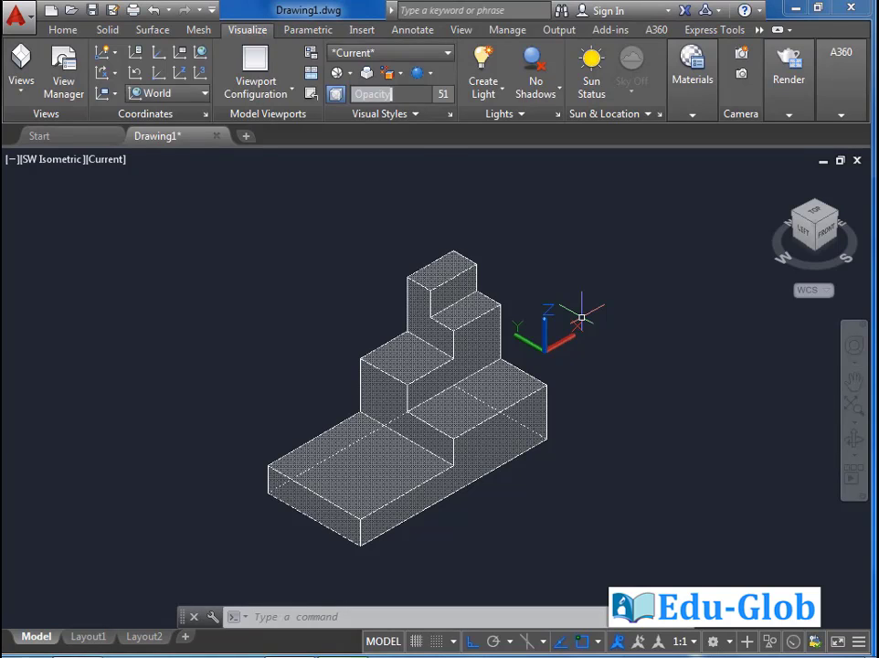
# Set the viewport's visual style back to Conceptual
pyautogui.click(409, 56)
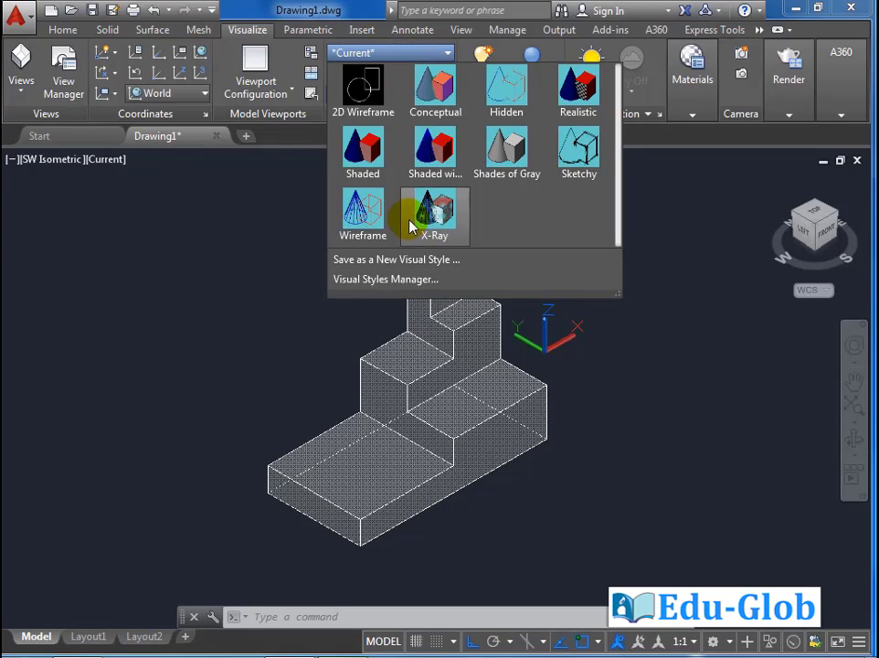
pyautogui.click(435, 89)
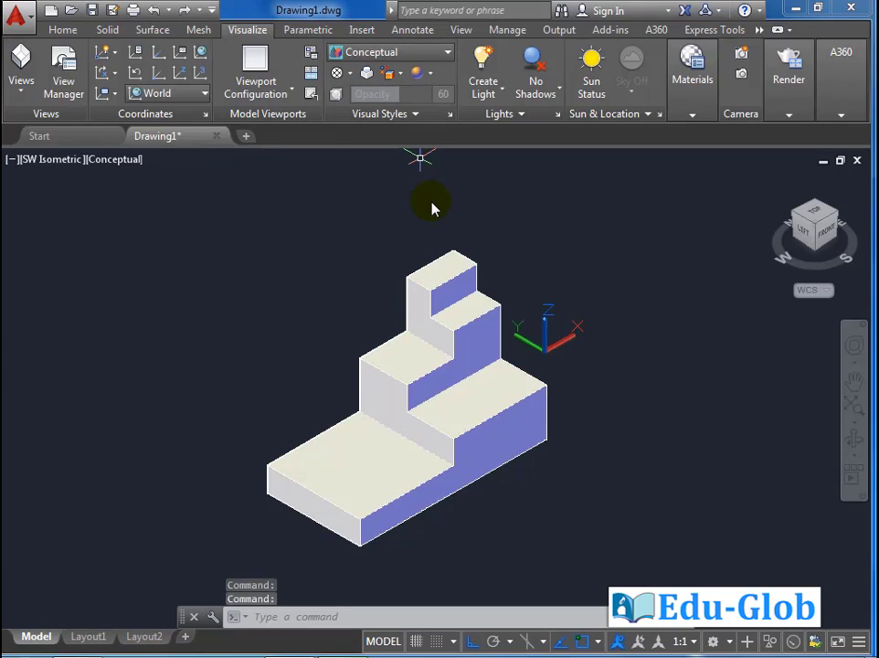
pyautogui.moveTo(601, 413); pyautogui.dragTo(605, 400, button='middle')
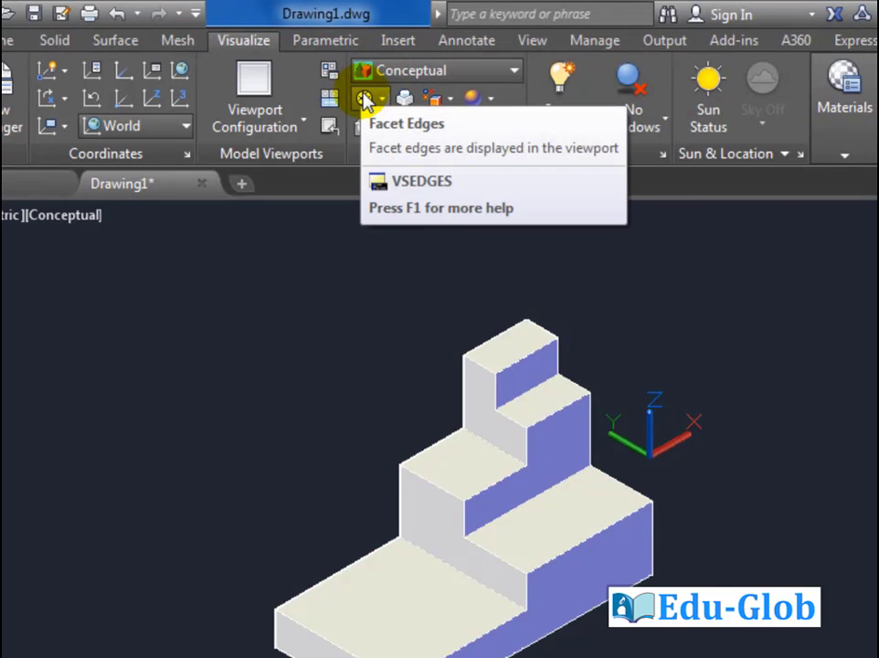
# Cycle the edge display of the stepped solid through No Edges, Isolines and Facet Edges
pyautogui.click(366, 100)
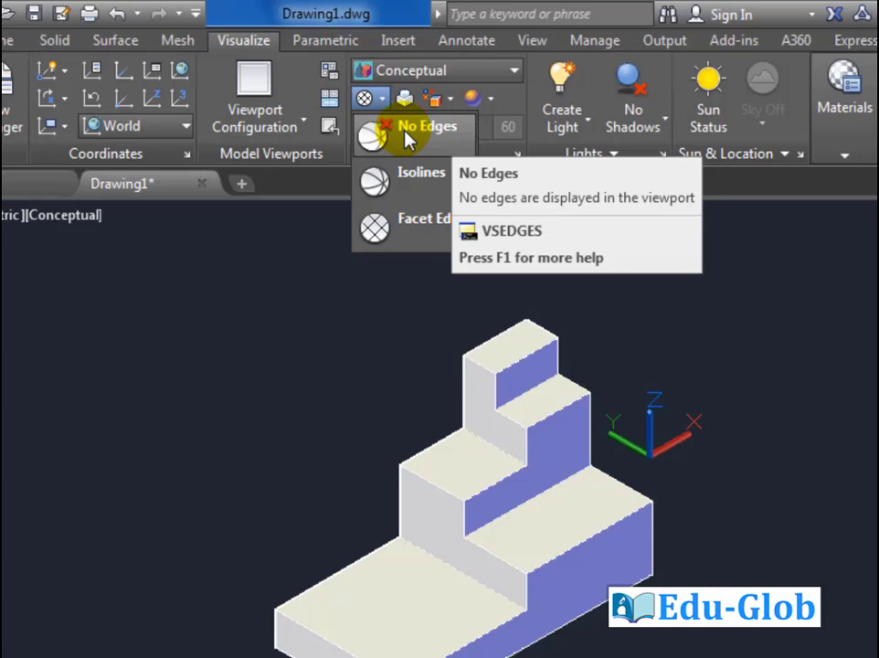
pyautogui.click(407, 137)
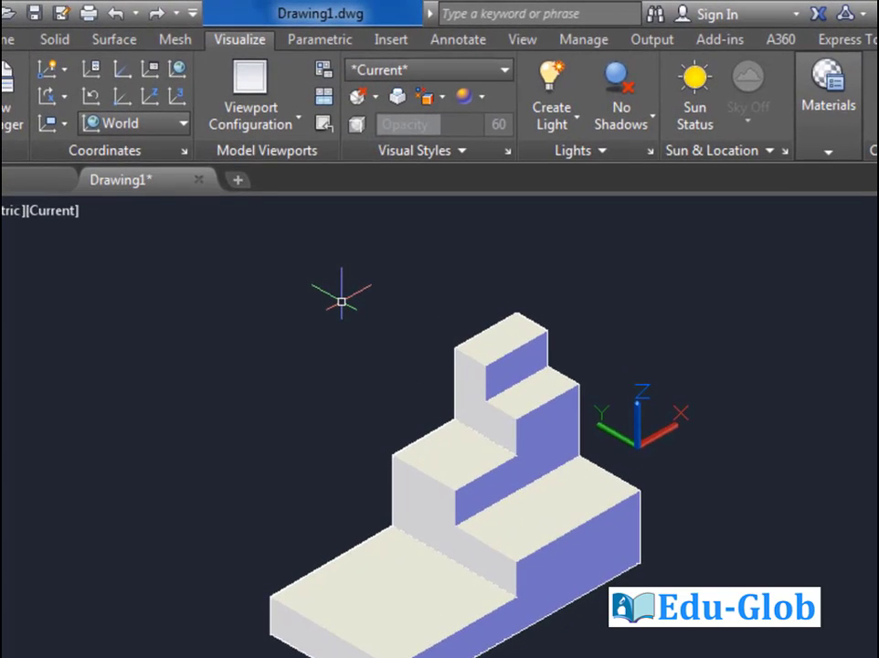
pyautogui.click(357, 96)
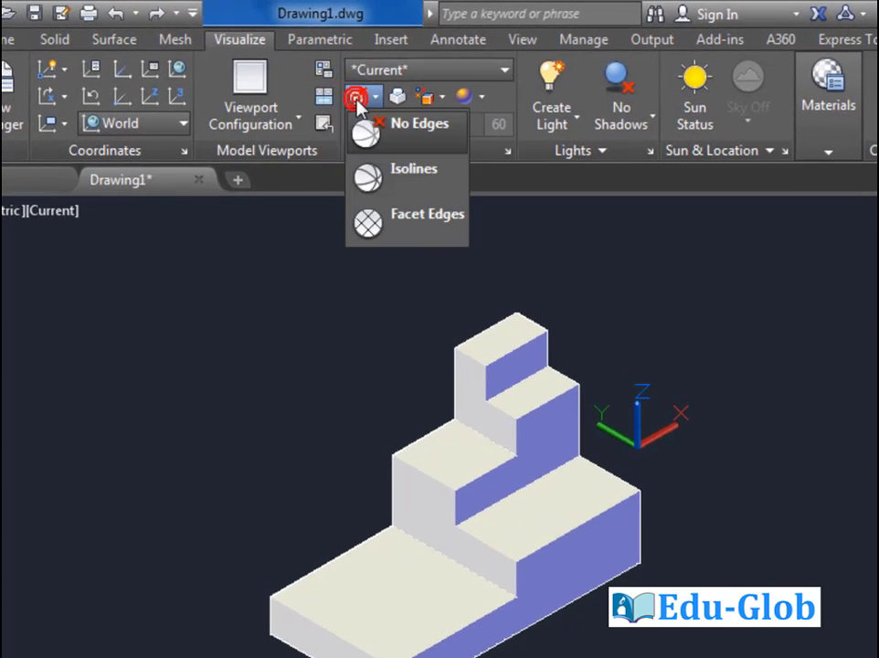
pyautogui.click(388, 183)
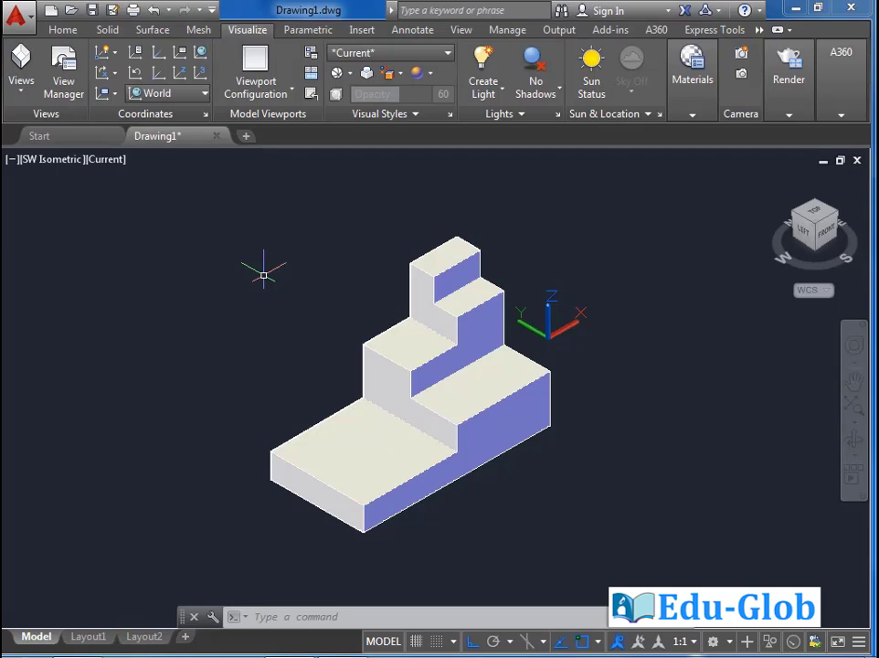
pyautogui.click(341, 73)
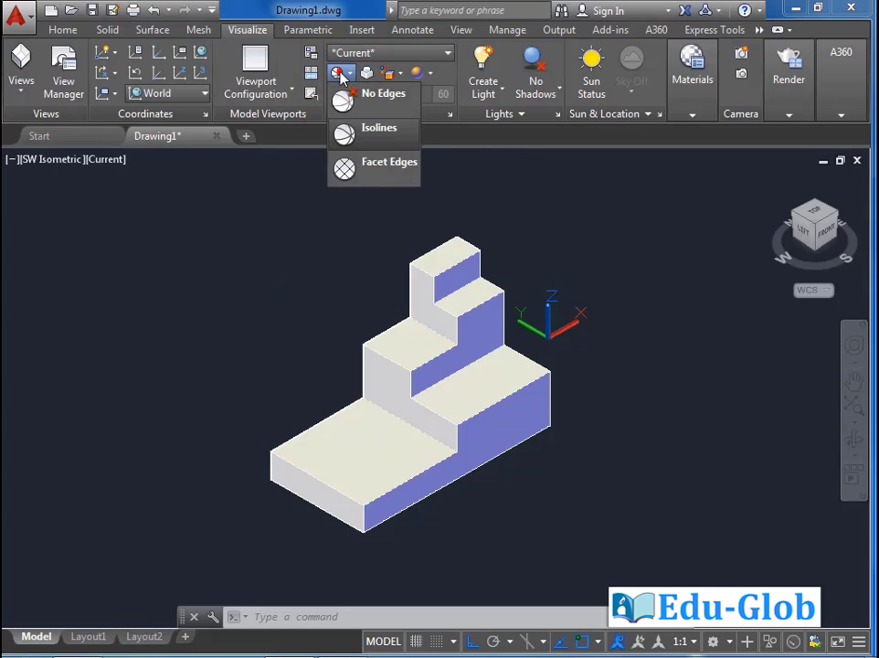
pyautogui.click(381, 174)
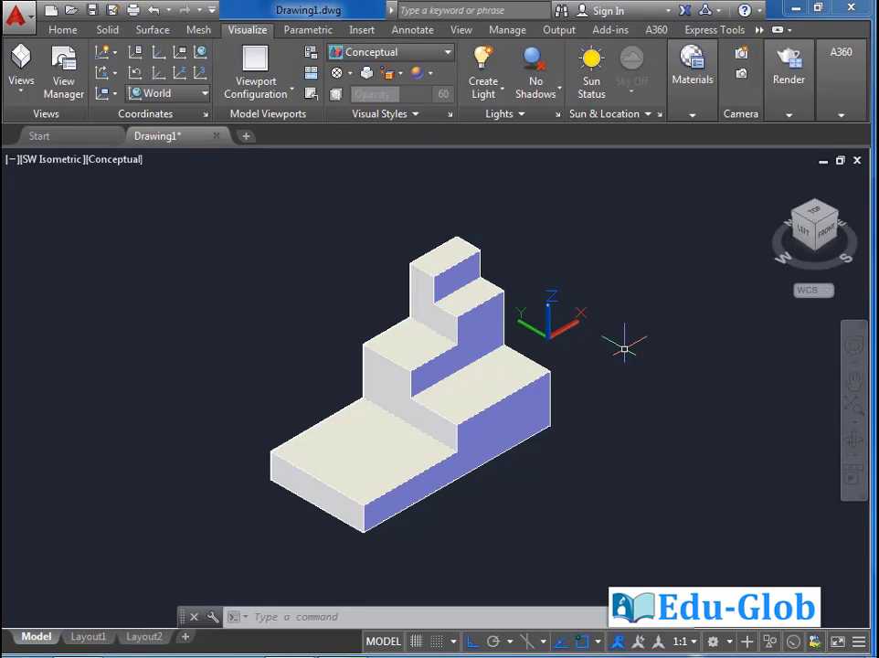
# Display the stepped solid in the Realistic visual style with its edge display set to Facet Edges
pyautogui.click(425, 52)
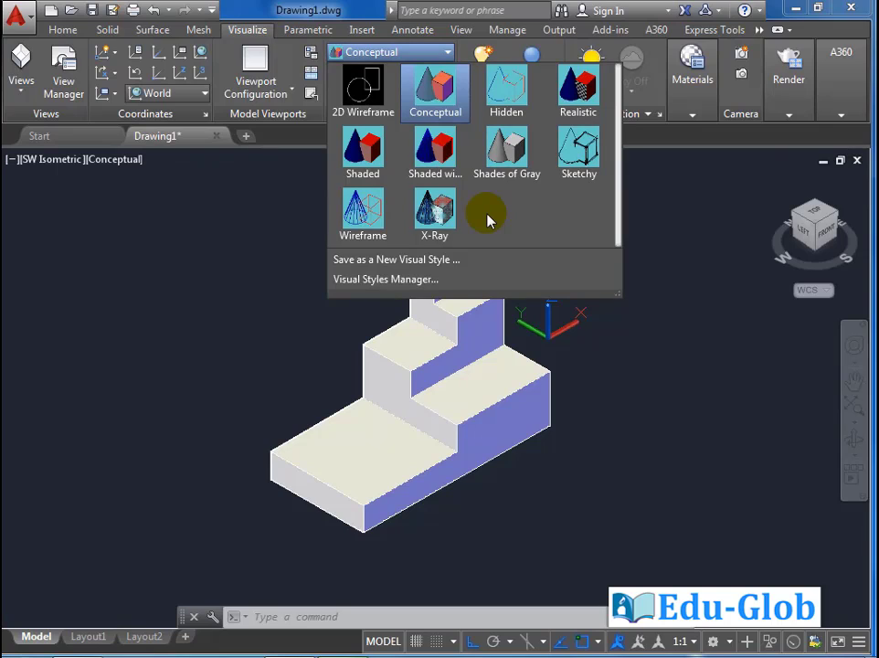
pyautogui.click(583, 108)
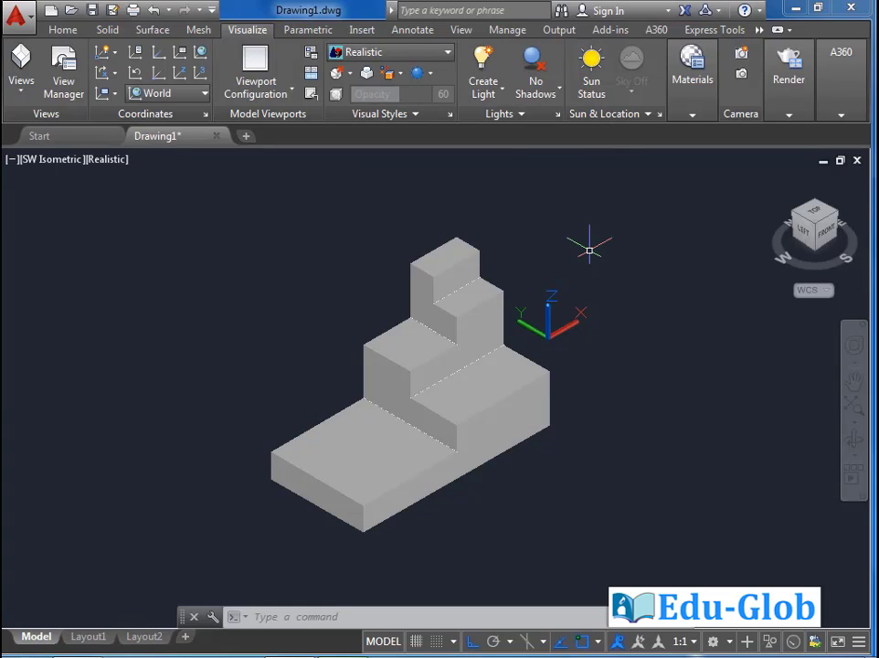
pyautogui.click(349, 73)
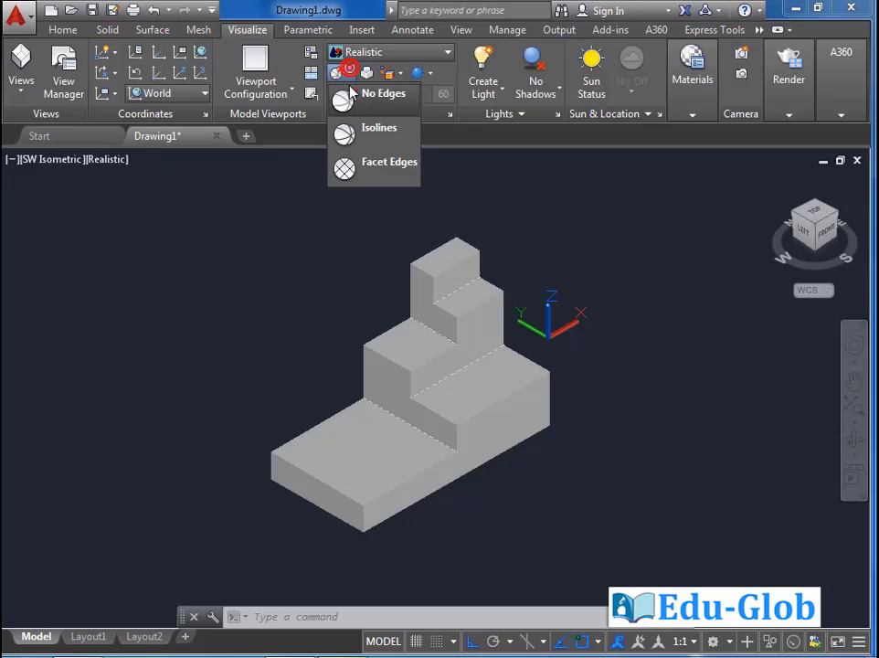
pyautogui.click(377, 171)
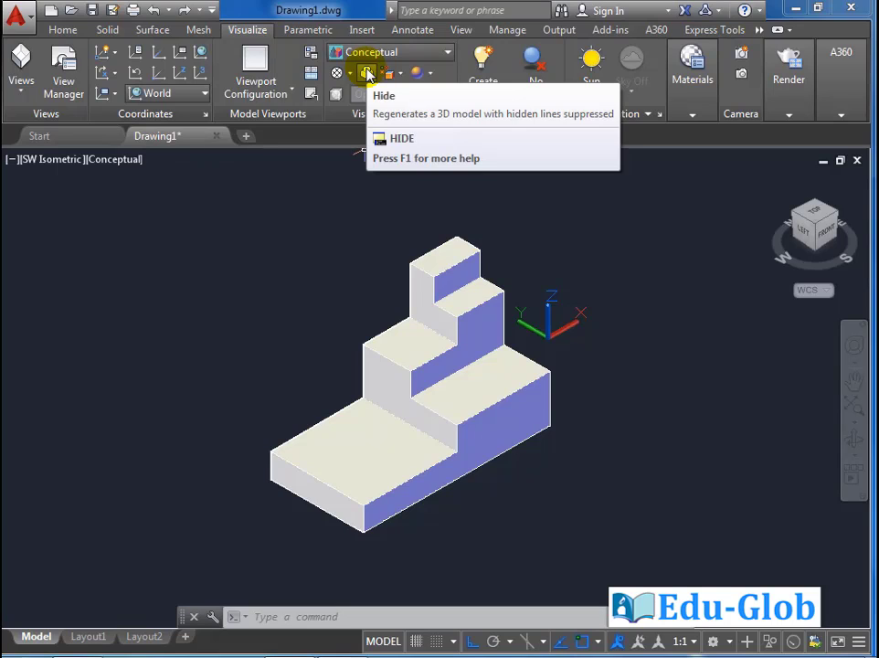
# Regenerate the stepped solid with Hide, and apply No Face Style to its faces
pyautogui.click(367, 73)
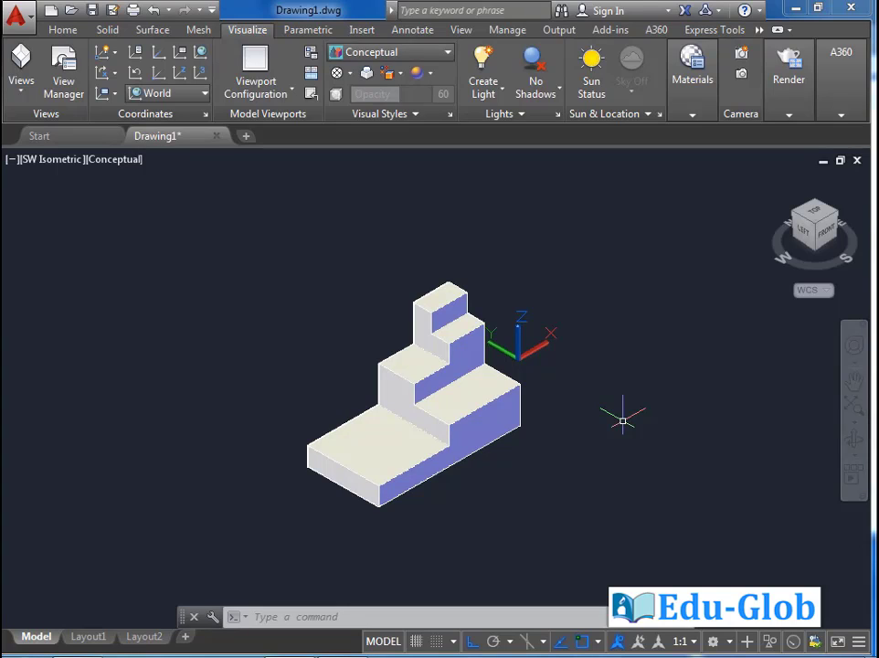
pyautogui.click(426, 74)
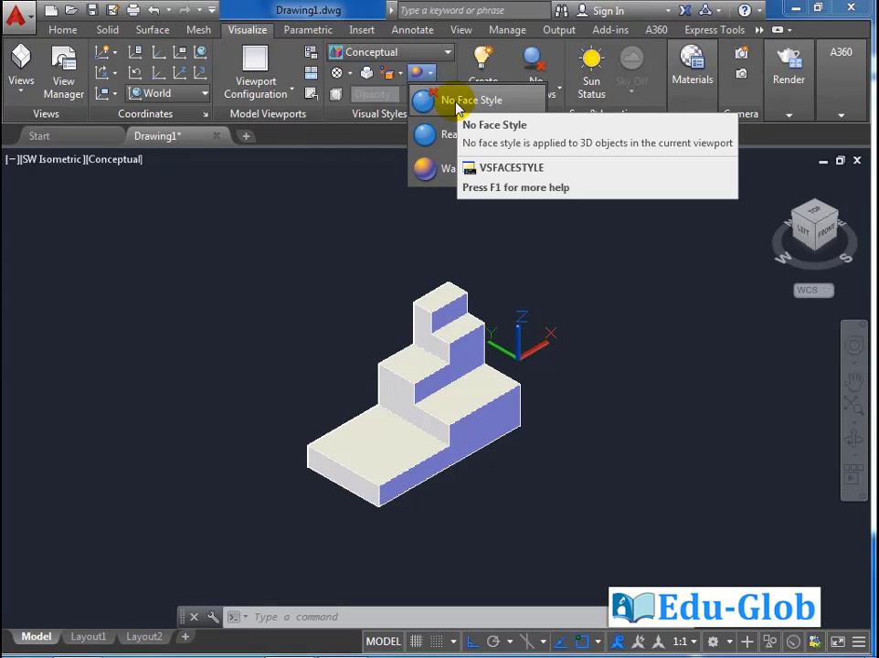
pyautogui.click(457, 108)
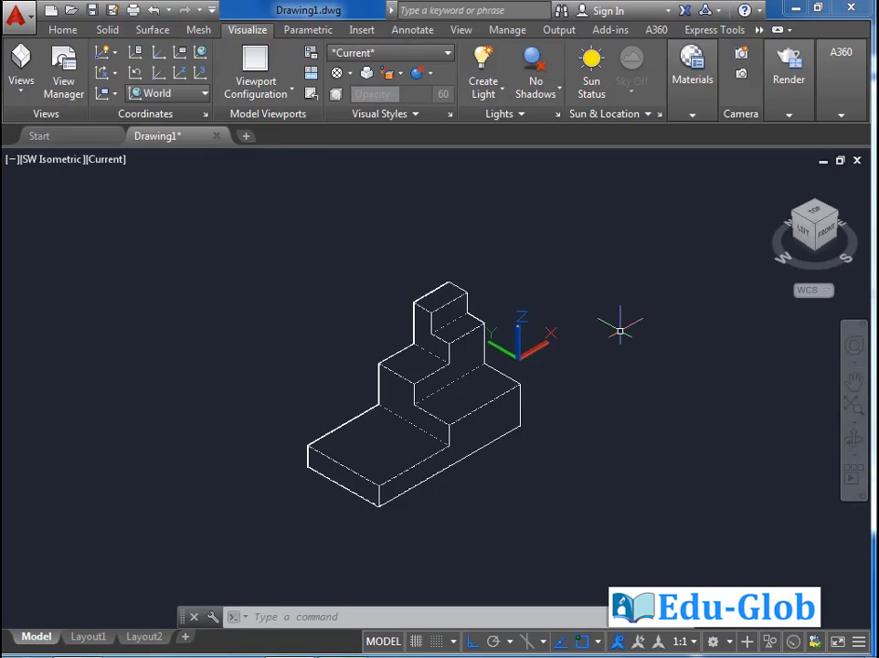
# Display the stepped solid with the Realistic Face Style, followed by the Warm-Cool Face Style
pyautogui.click(430, 77)
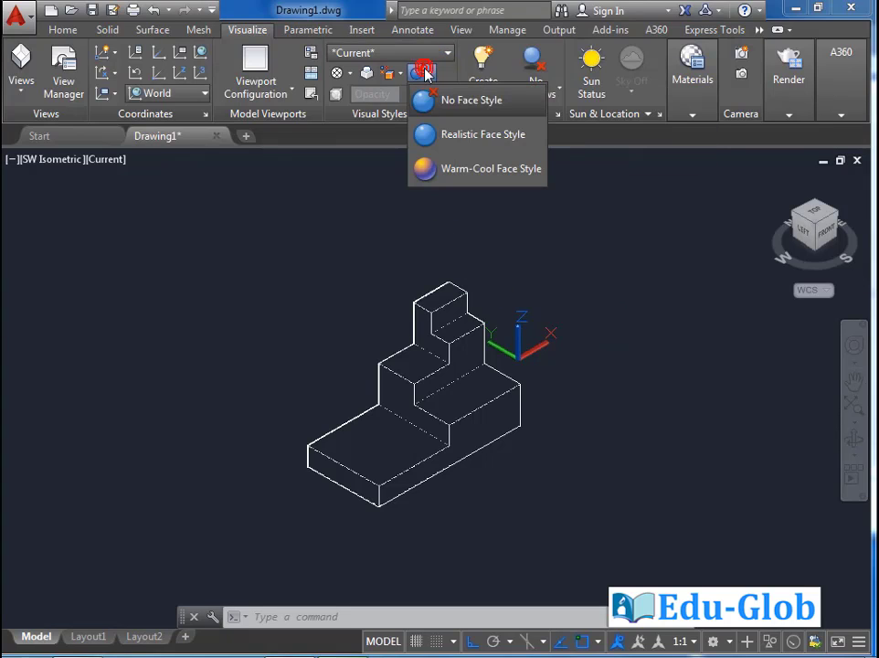
pyautogui.click(454, 143)
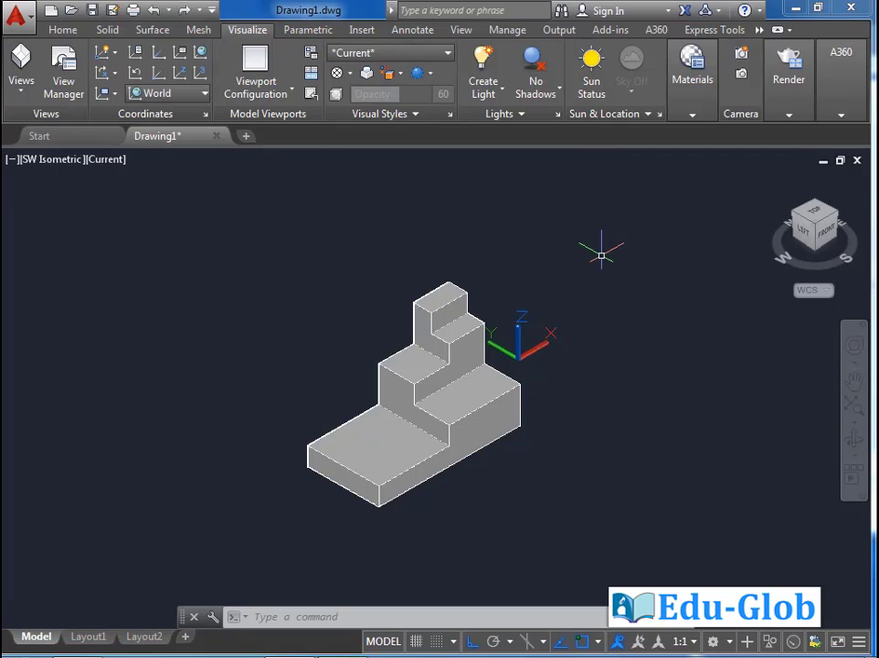
pyautogui.click(426, 76)
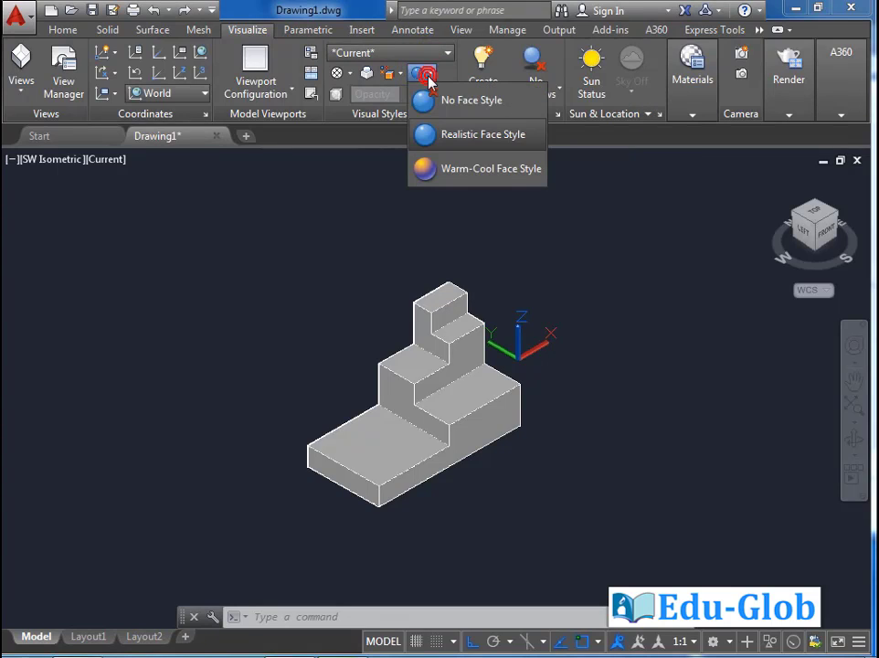
pyautogui.click(459, 172)
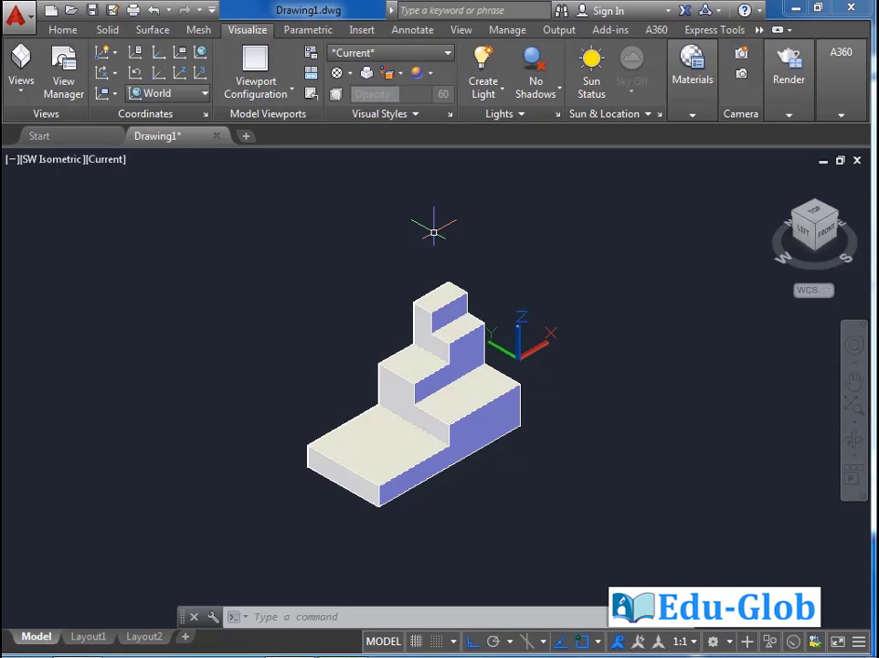
# Color the three front-facing vertical faces of the stepped solid with index color 50
pyautogui.scroll(2, 650, 445)
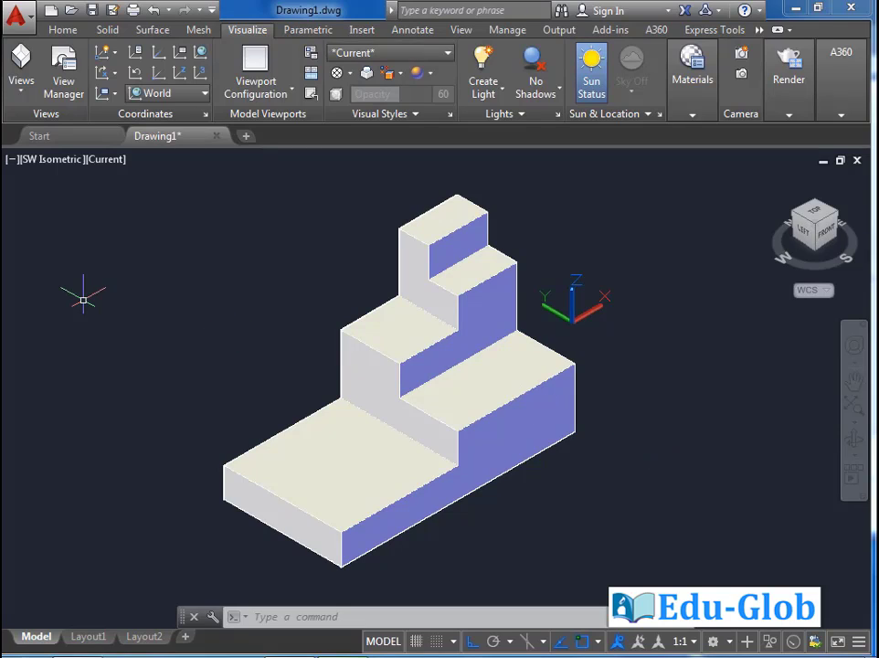
pyautogui.click(63, 29)
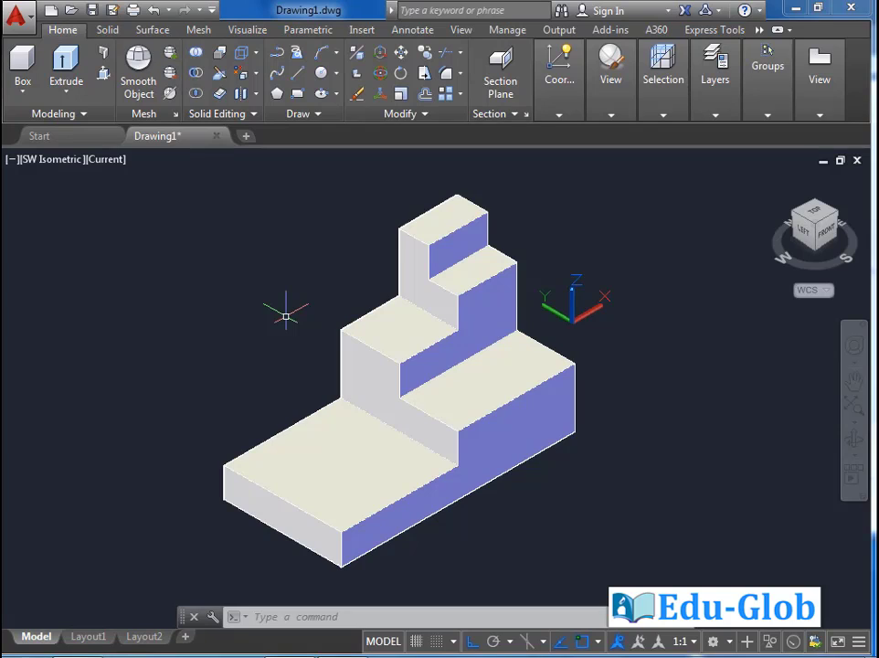
pyautogui.click(241, 78)
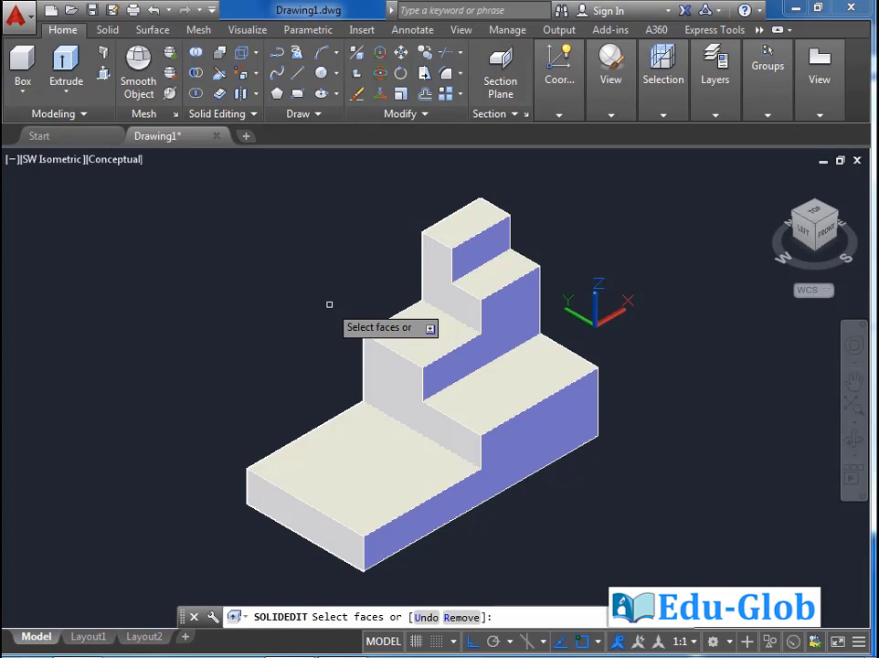
pyautogui.click(481, 243)
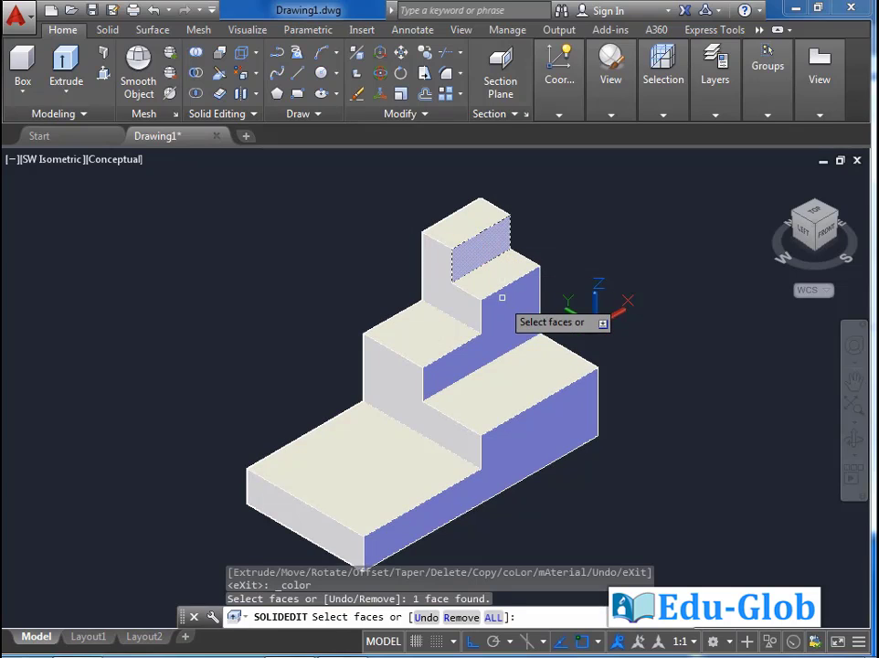
pyautogui.click(502, 299)
pyautogui.click(538, 432)
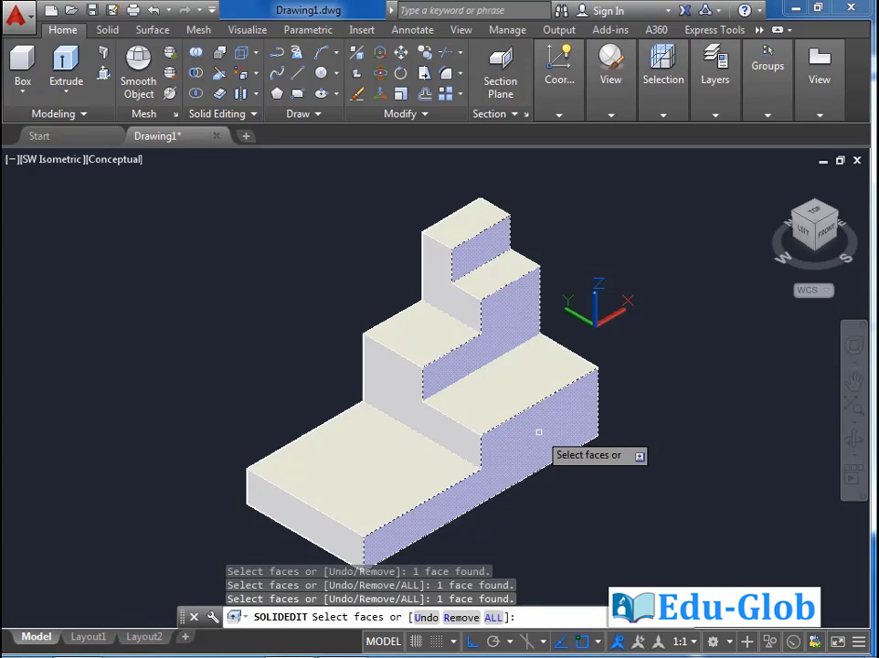
pyautogui.press('Return')
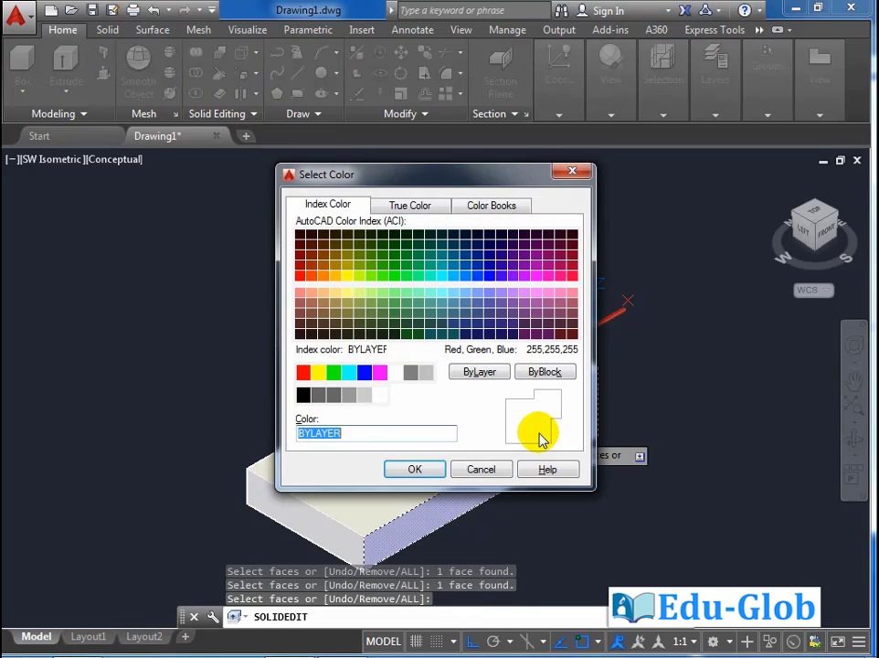
pyautogui.click(347, 276)
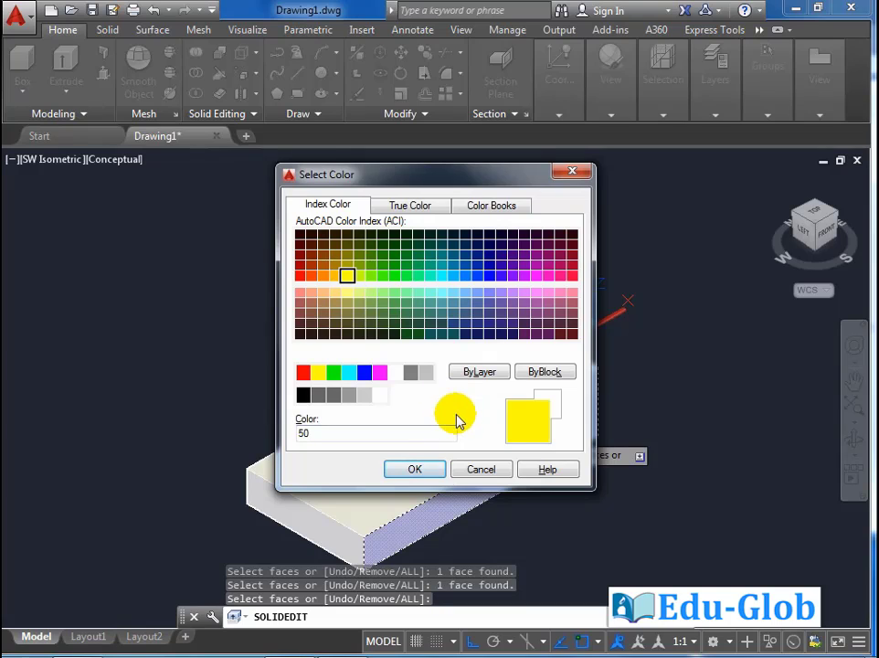
pyautogui.click(422, 471)
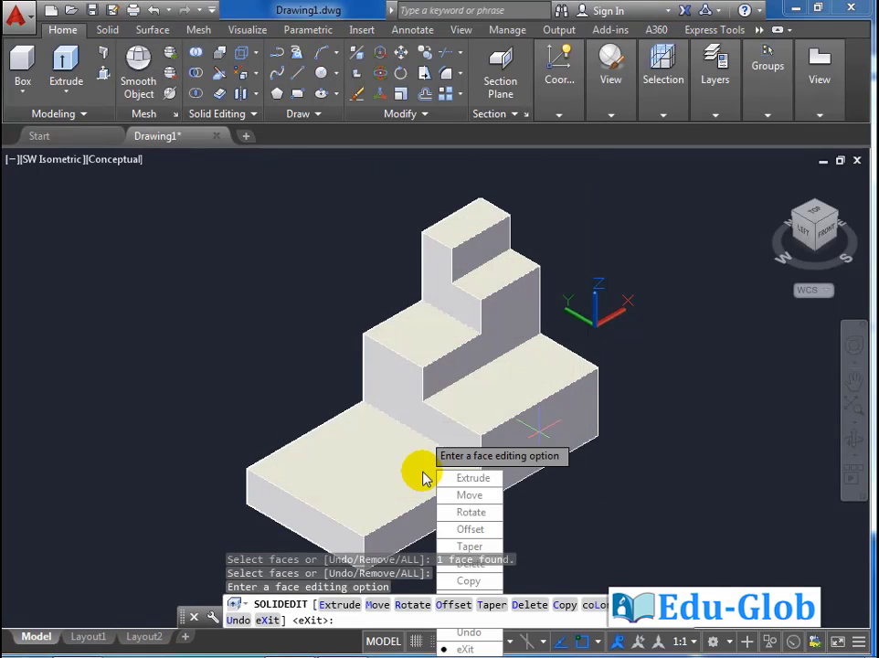
pyautogui.press('Return')
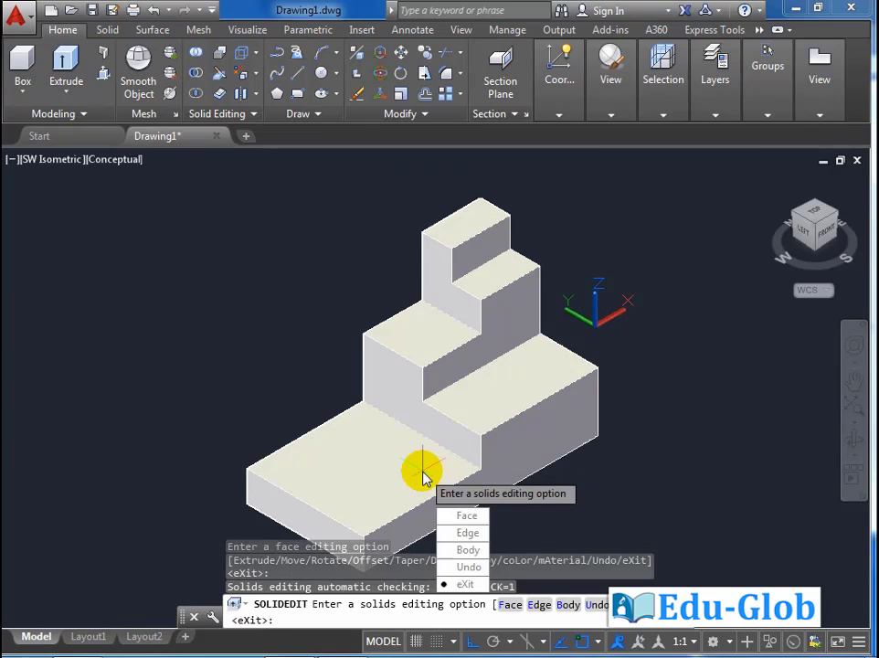
pyautogui.press('Return')
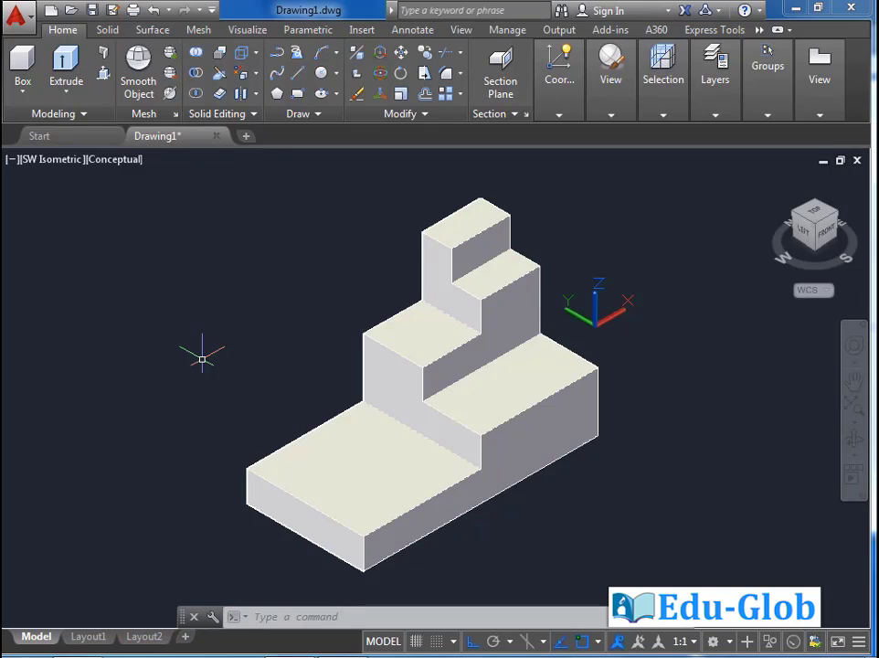
# Color the top faces of the uppermost block and the two steps on the solid's front side with index color 211
pyautogui.click(241, 73)
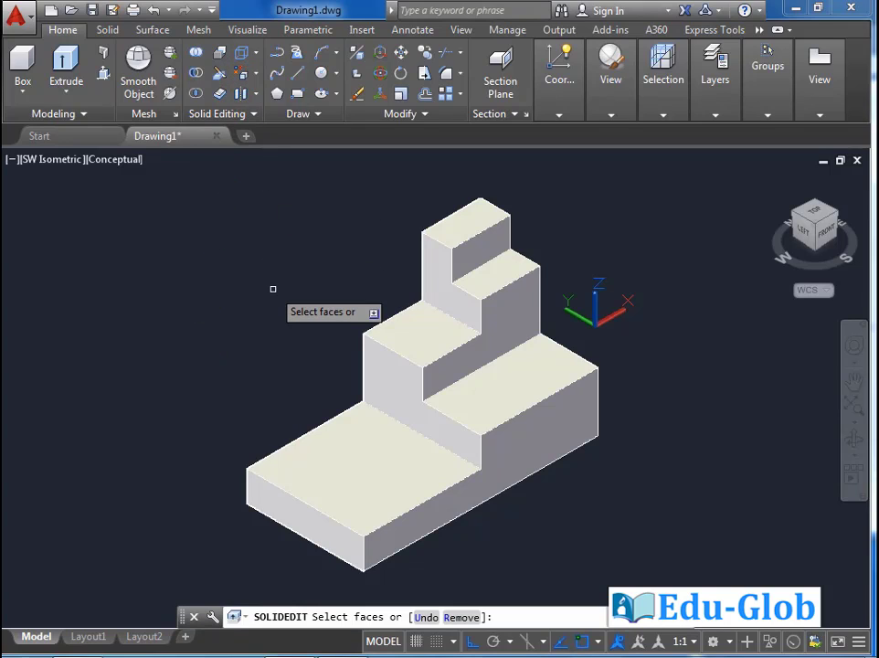
pyautogui.click(470, 221)
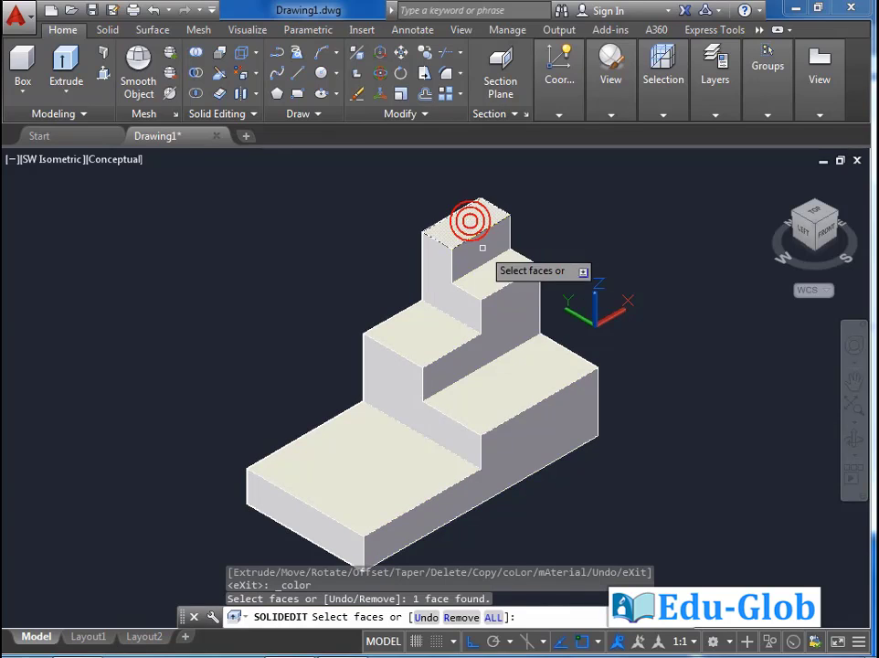
pyautogui.click(482, 275)
pyautogui.click(531, 383)
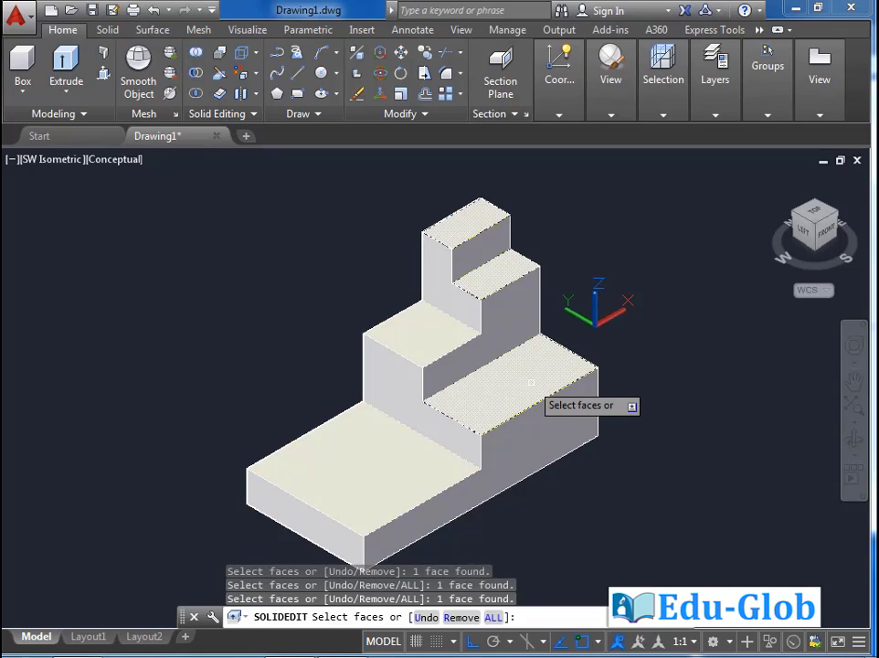
pyautogui.press('Return')
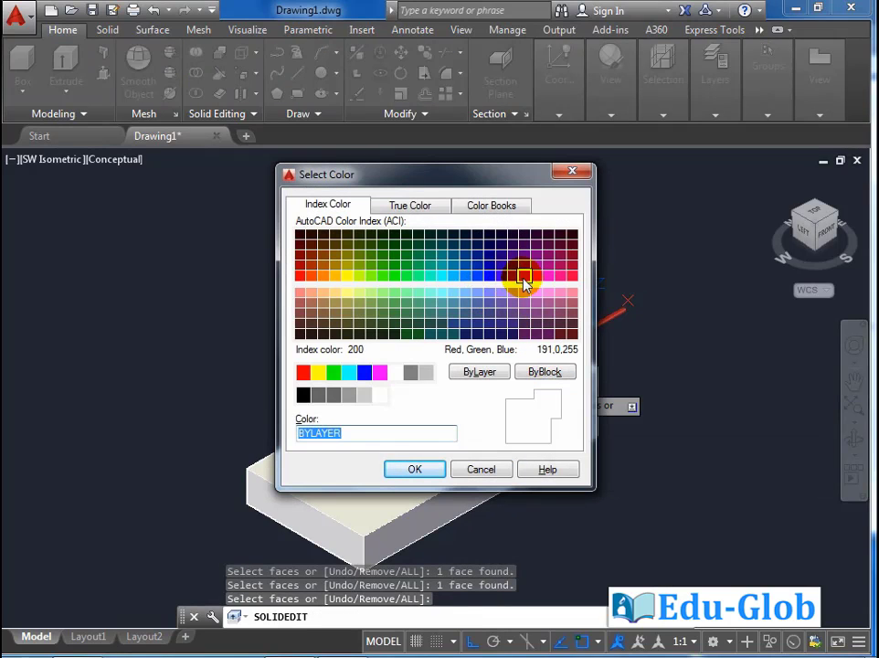
pyautogui.click(537, 294)
pyautogui.click(413, 470)
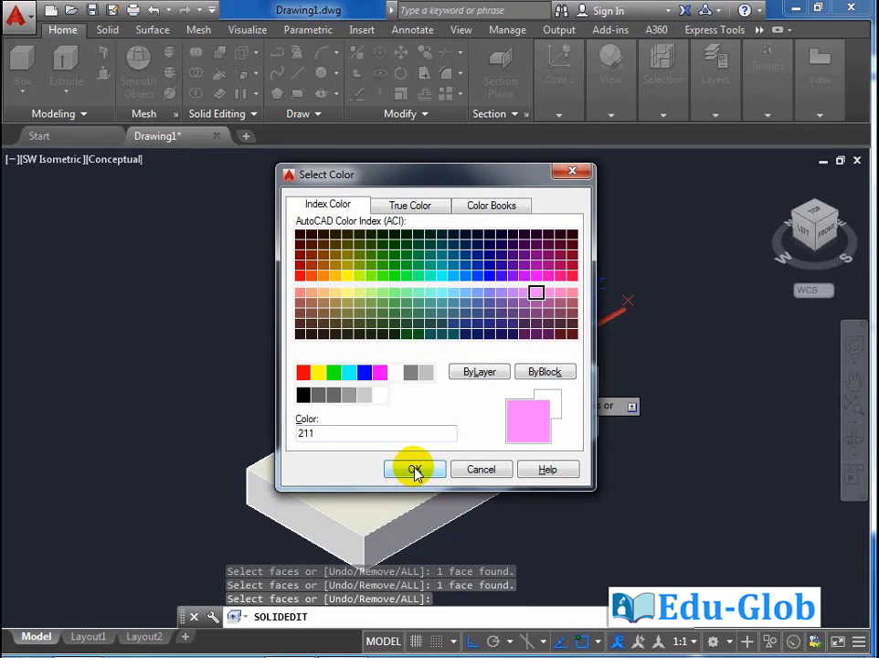
pyautogui.click(413, 470)
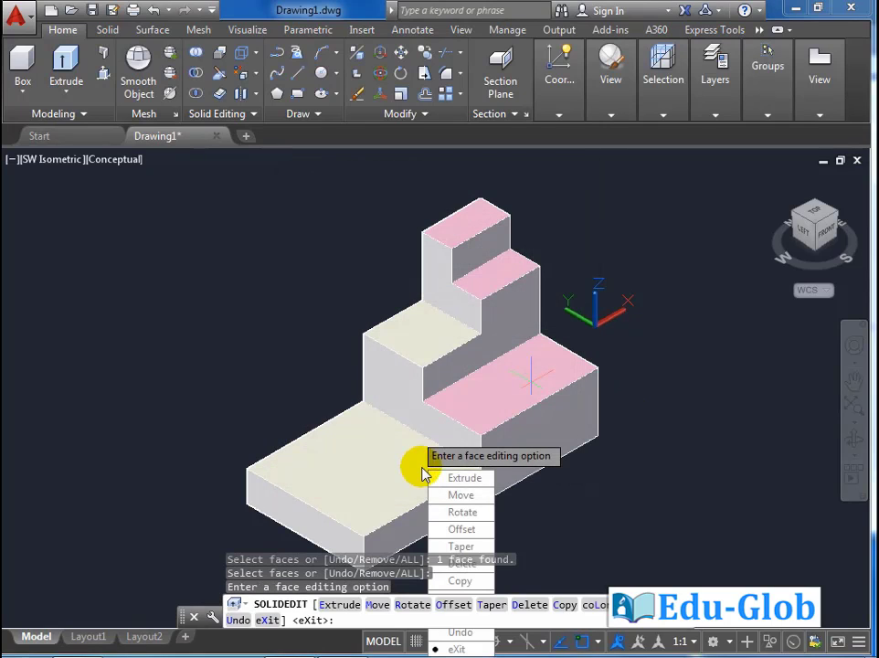
pyautogui.press('Return')
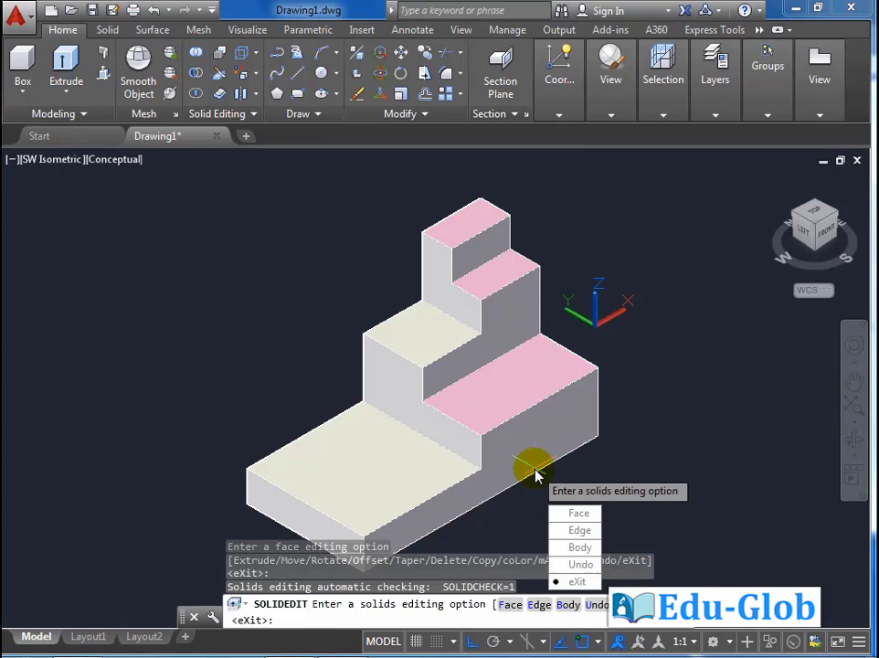
pyautogui.press('Return')
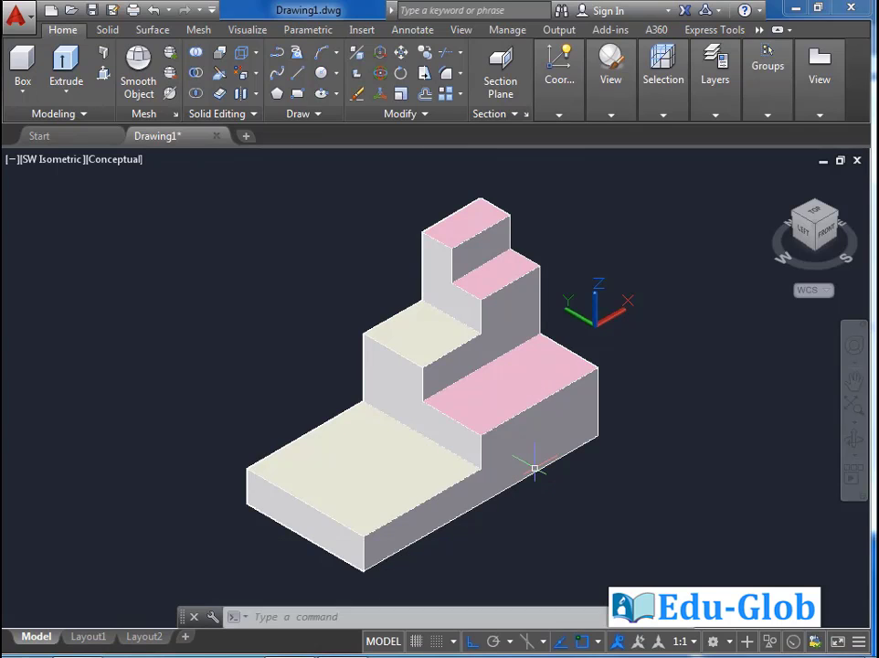
# Color the left-facing vertical faces and the tops of the two left-side steps with DIC 6 from the DIC COLOR GUIDE(R) color book
pyautogui.click(243, 77)
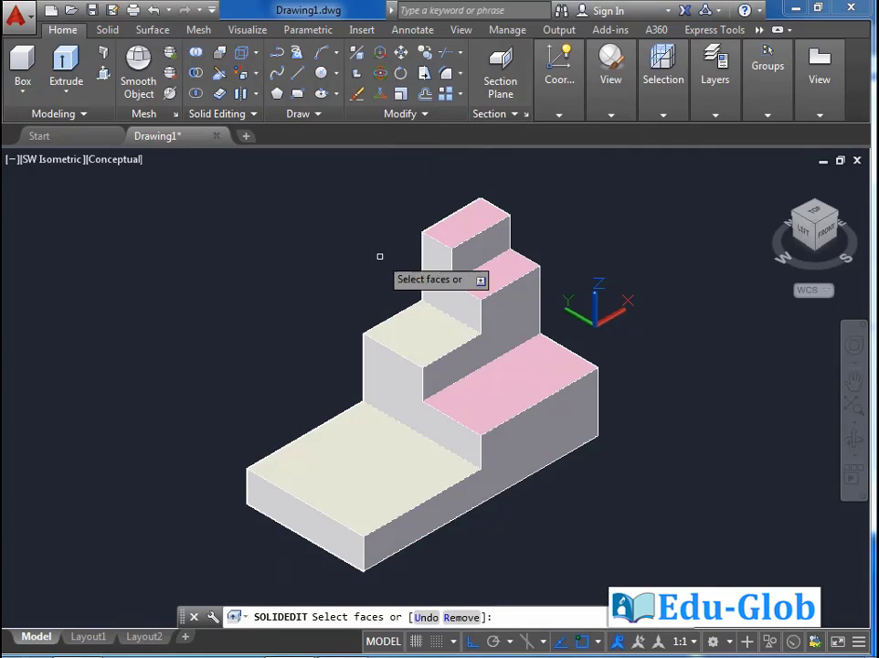
pyautogui.click(432, 278)
pyautogui.click(419, 337)
pyautogui.click(398, 376)
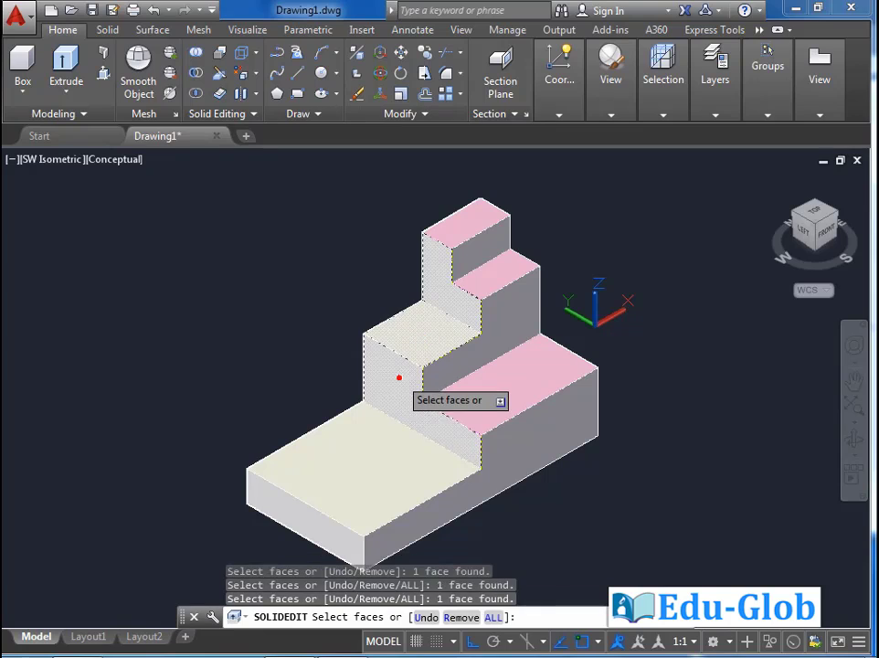
pyautogui.click(363, 445)
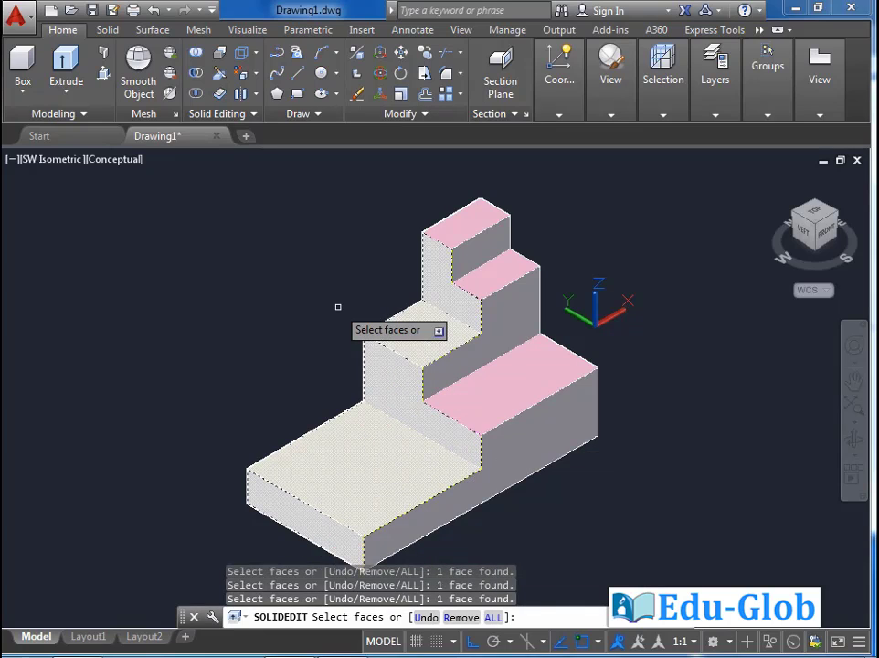
pyautogui.press('Return')
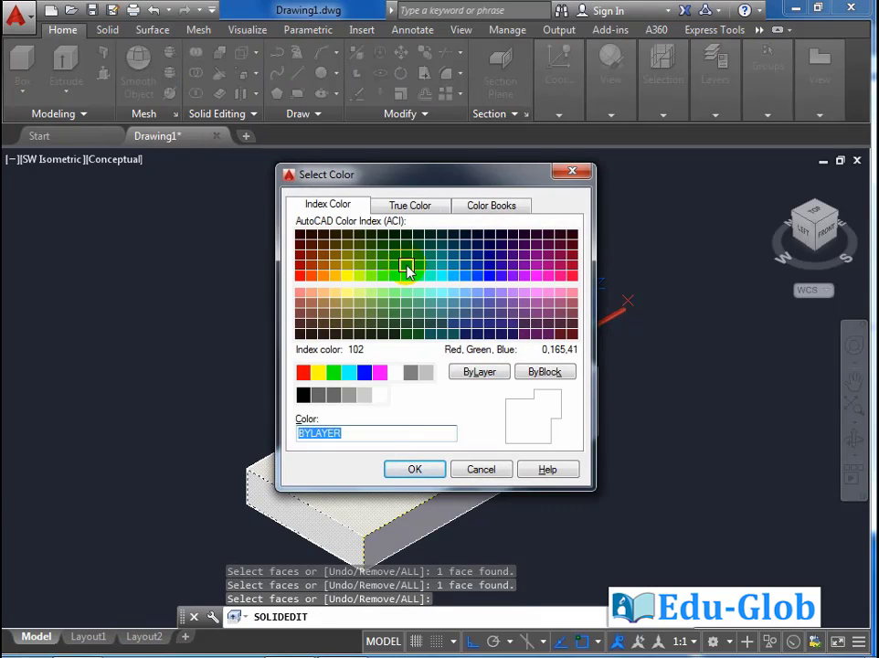
pyautogui.click(412, 202)
pyautogui.click(487, 203)
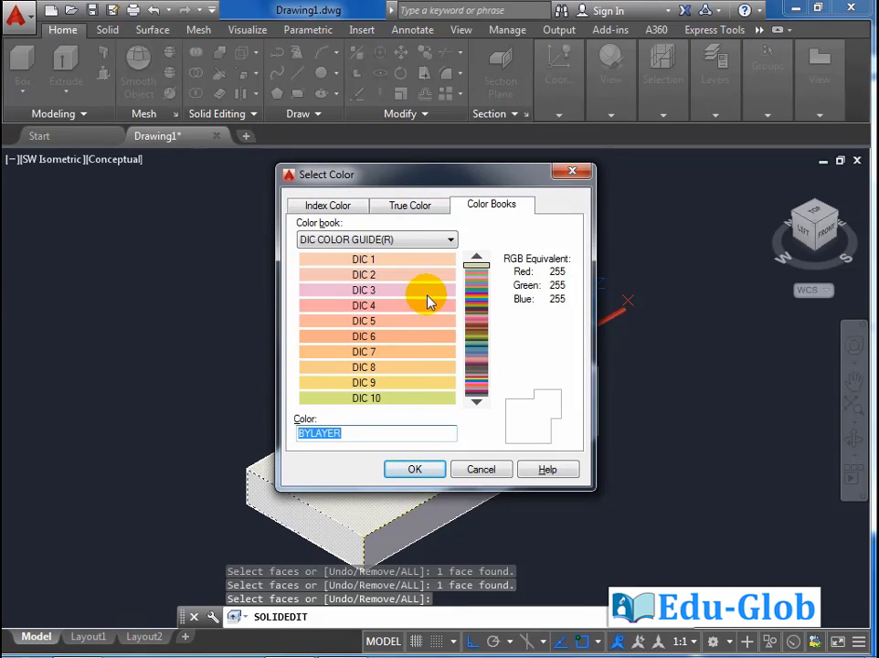
pyautogui.click(411, 337)
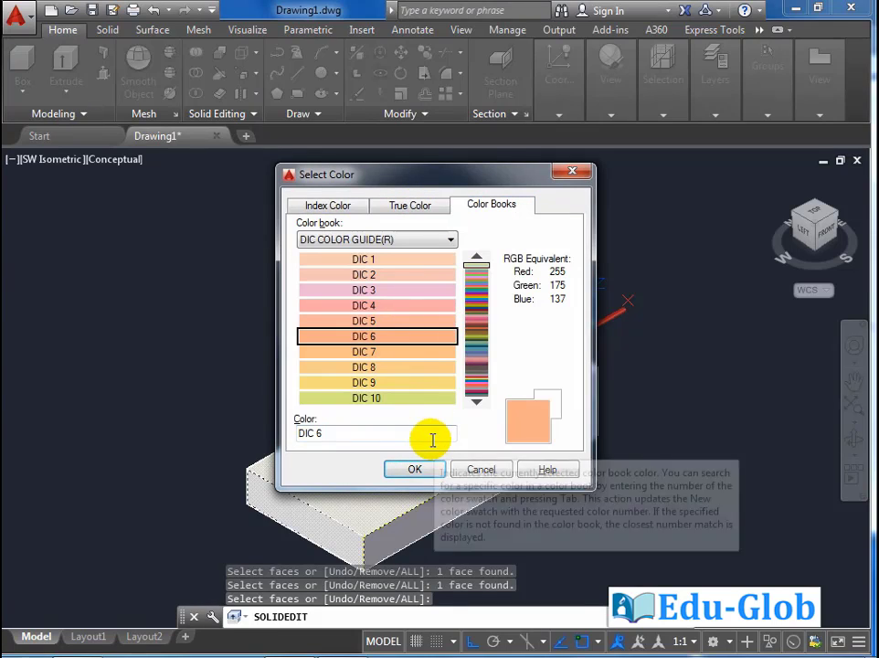
pyautogui.click(416, 469)
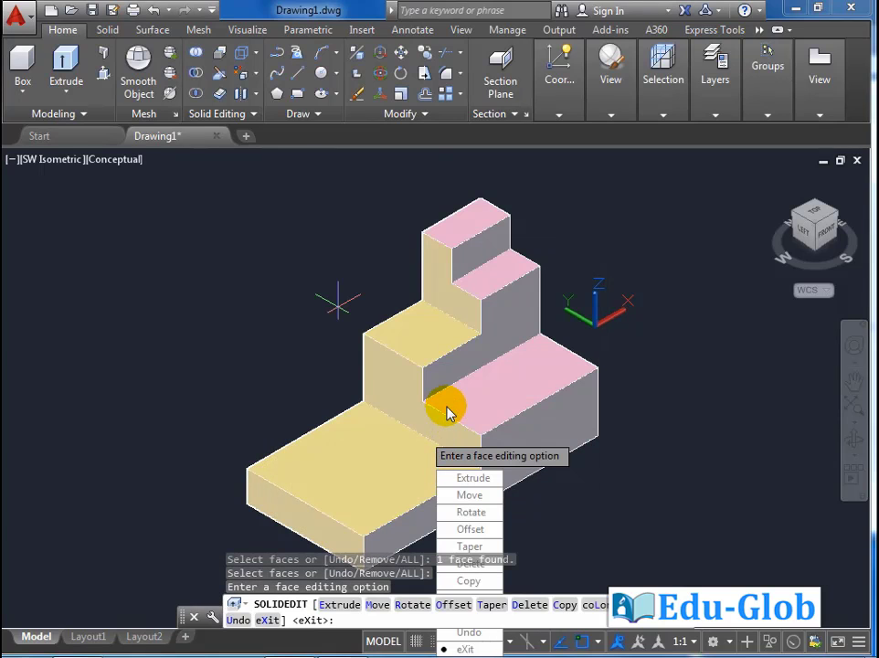
pyautogui.press('Return')
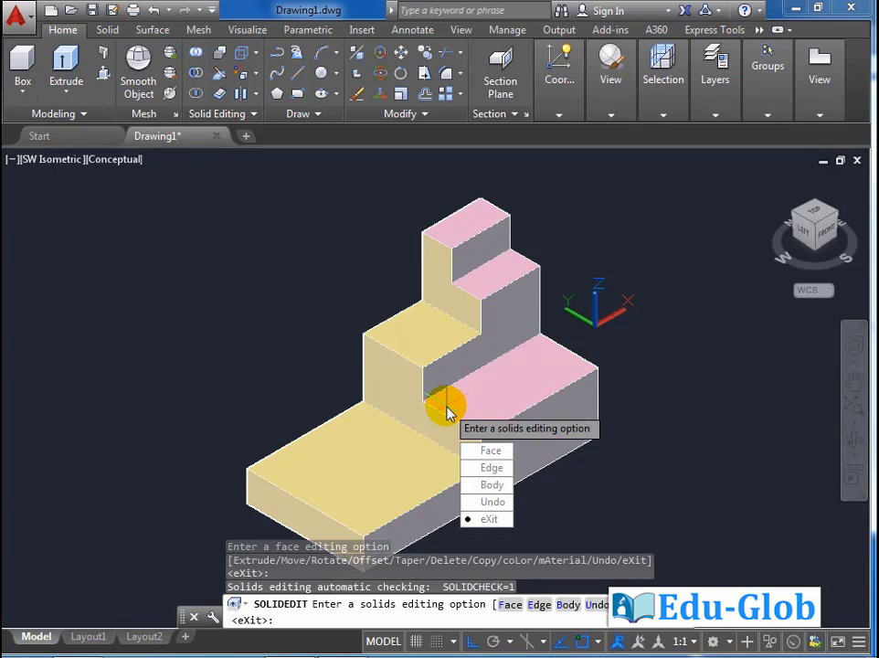
pyautogui.press('Return')
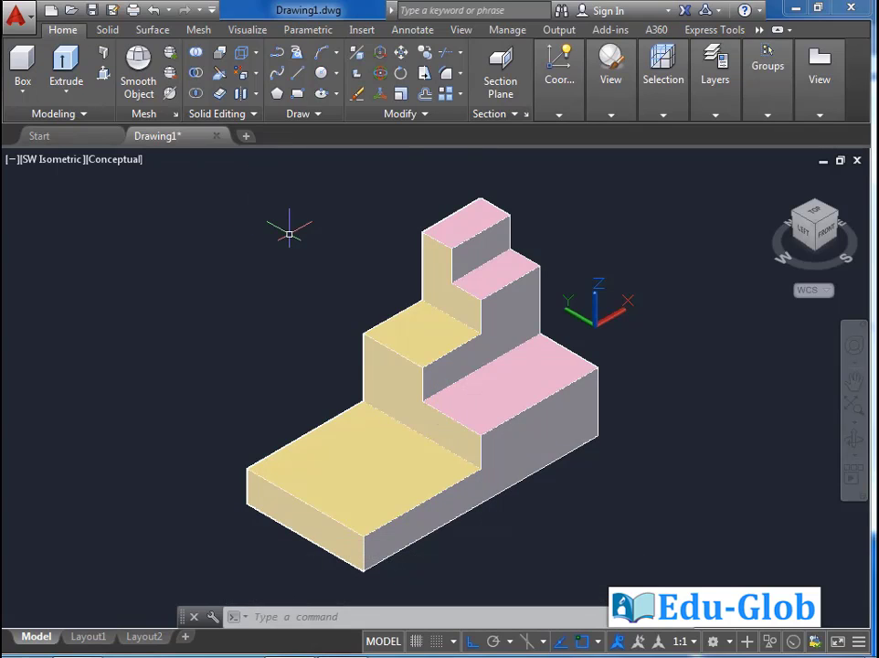
# Display the stepped solid's faces in the Monochrome face color mode, followed by the Tint mode
pyautogui.click(241, 29)
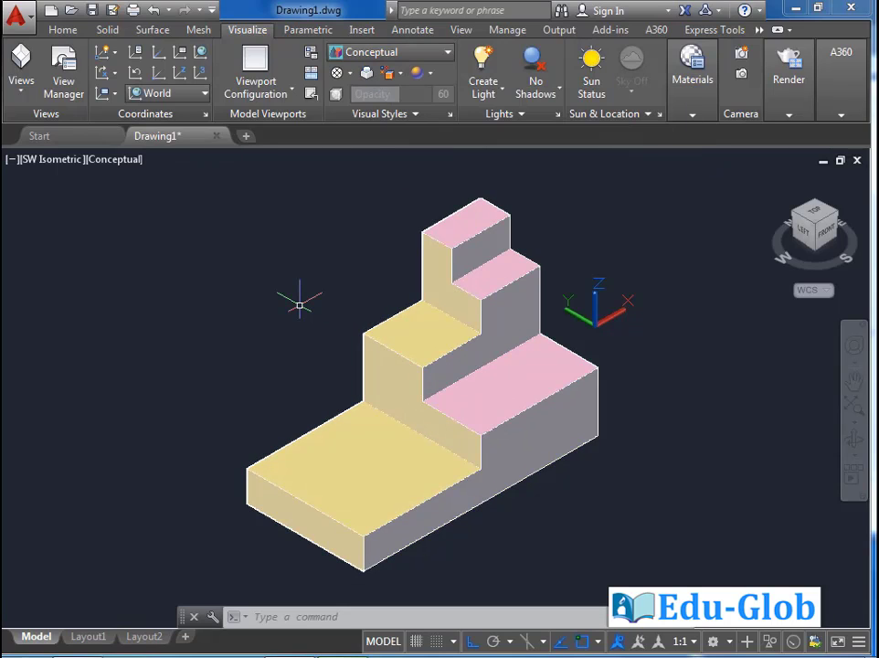
pyautogui.click(400, 79)
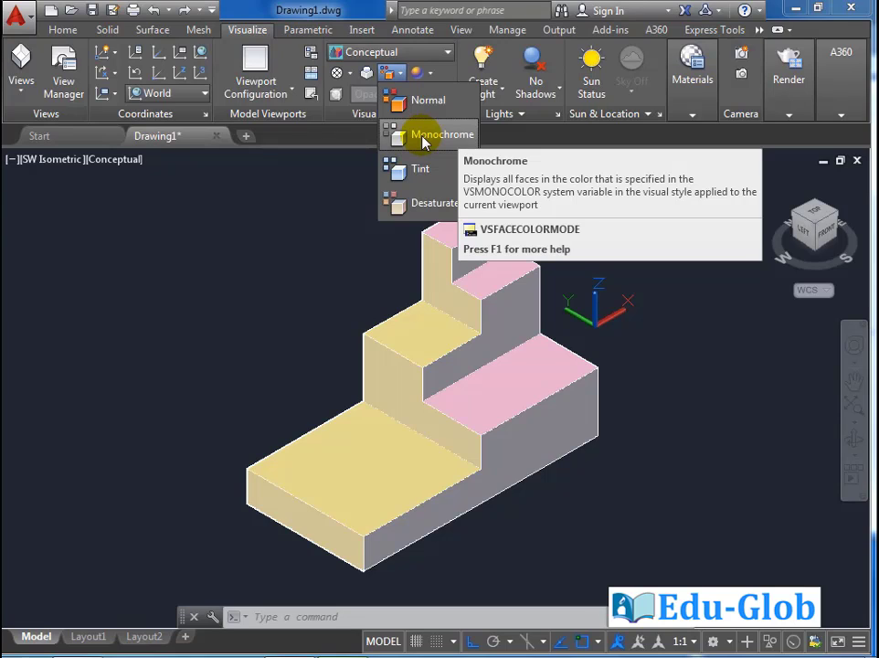
pyautogui.click(423, 139)
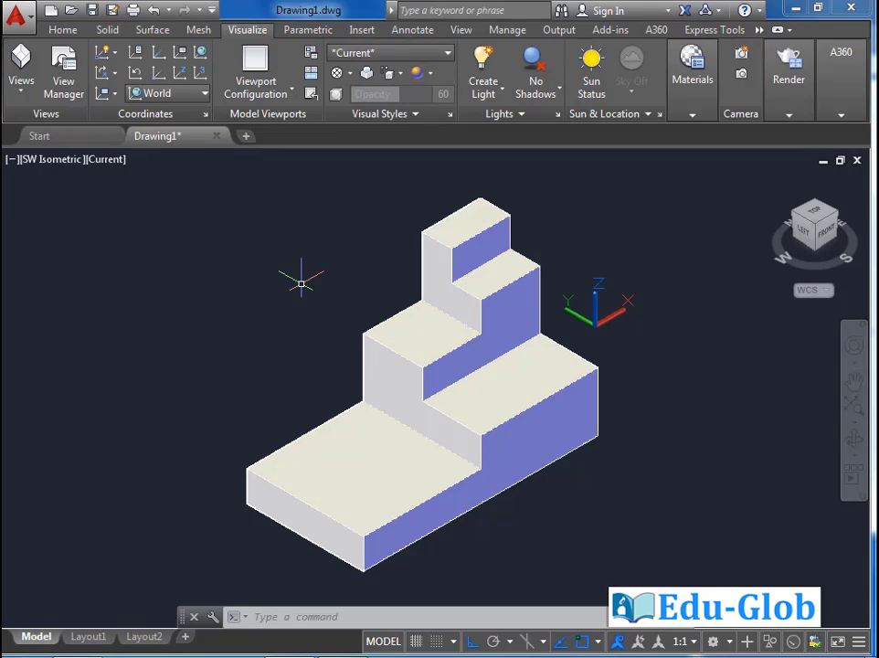
pyautogui.click(400, 76)
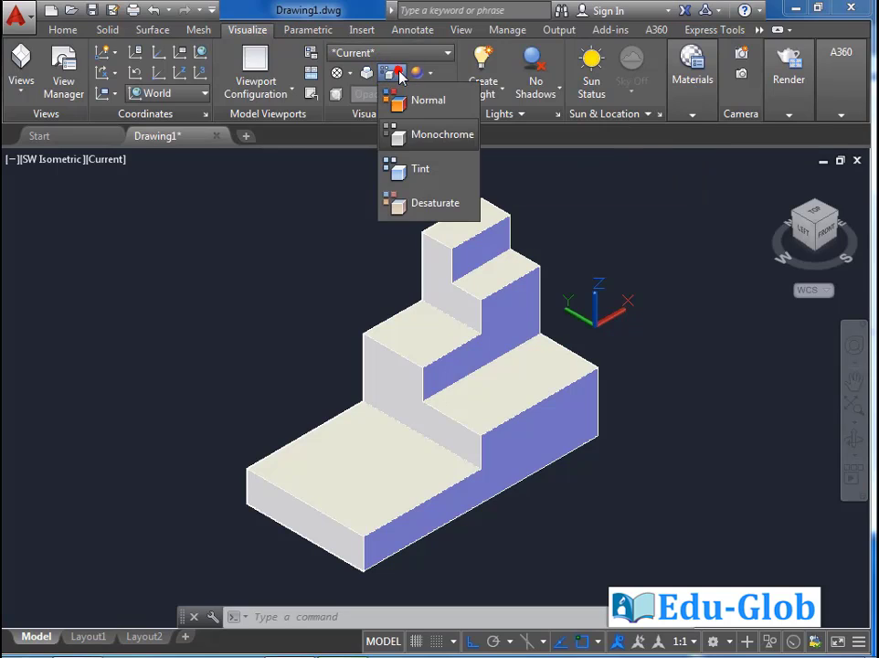
pyautogui.click(421, 171)
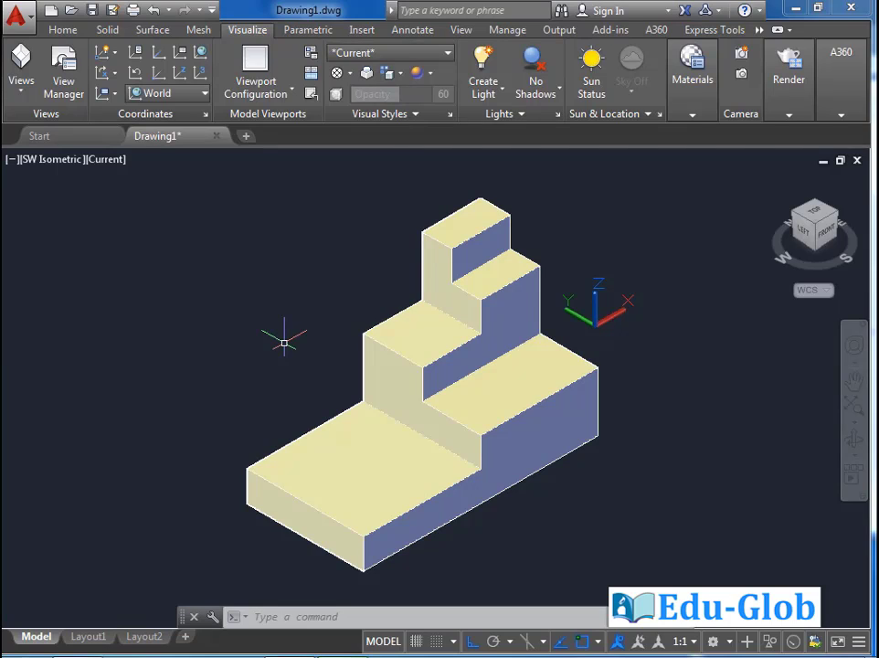
pyautogui.moveTo(284, 343); pyautogui.dragTo(269, 343, button='middle')
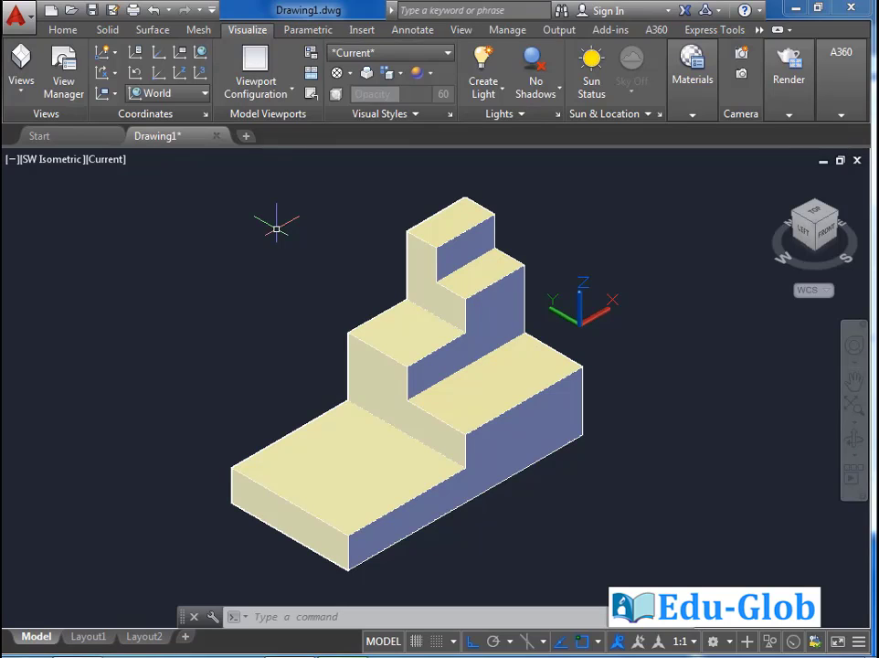
# Display the stepped solid's faces in the Desaturate face color mode, and return them to the Normal mode
pyautogui.click(399, 74)
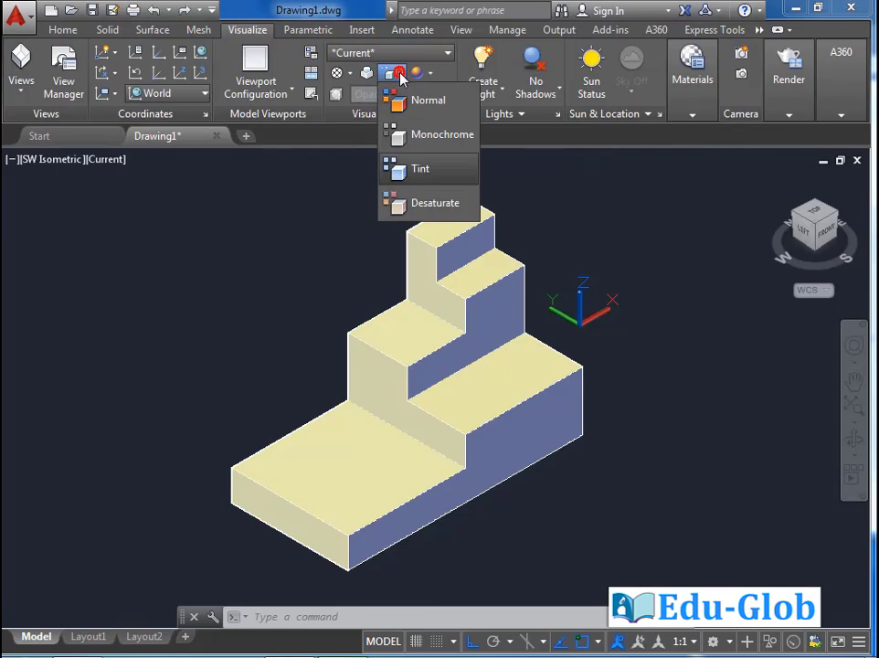
pyautogui.click(420, 207)
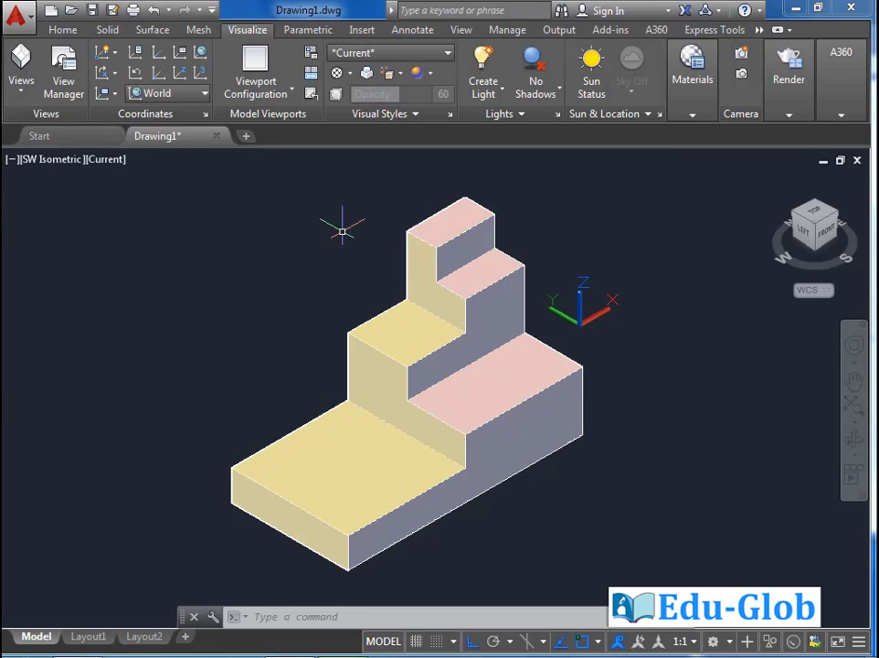
pyautogui.click(390, 73)
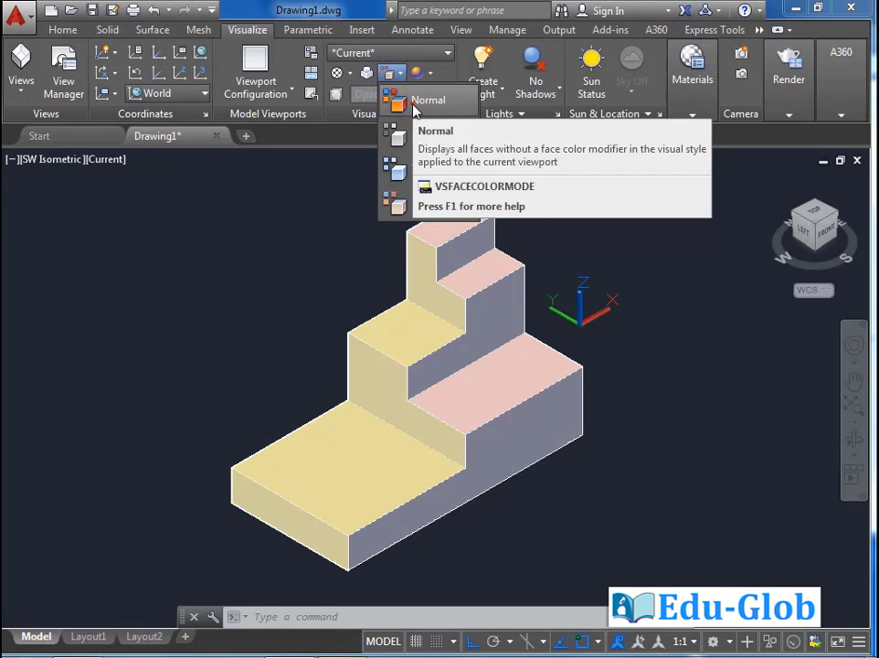
pyautogui.click(416, 105)
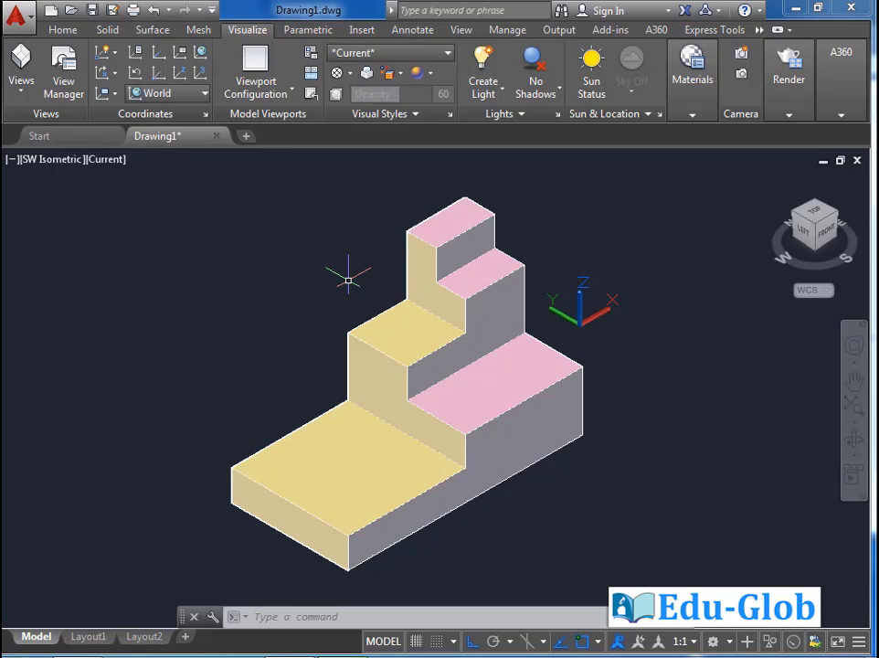
# Turn on the X-Ray Effect for the stepped solid
pyautogui.scroll(-2, 444, 449)
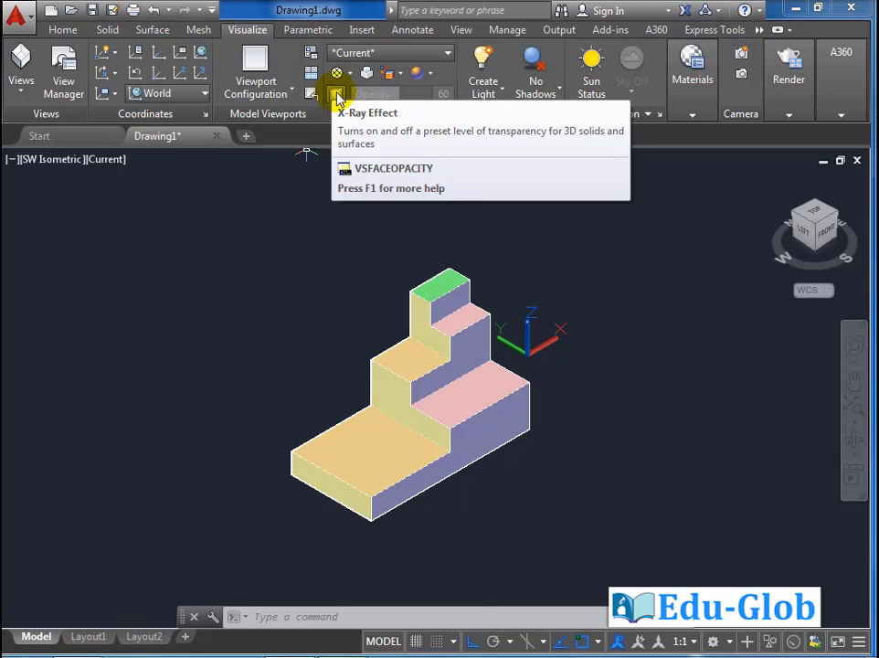
pyautogui.click(335, 95)
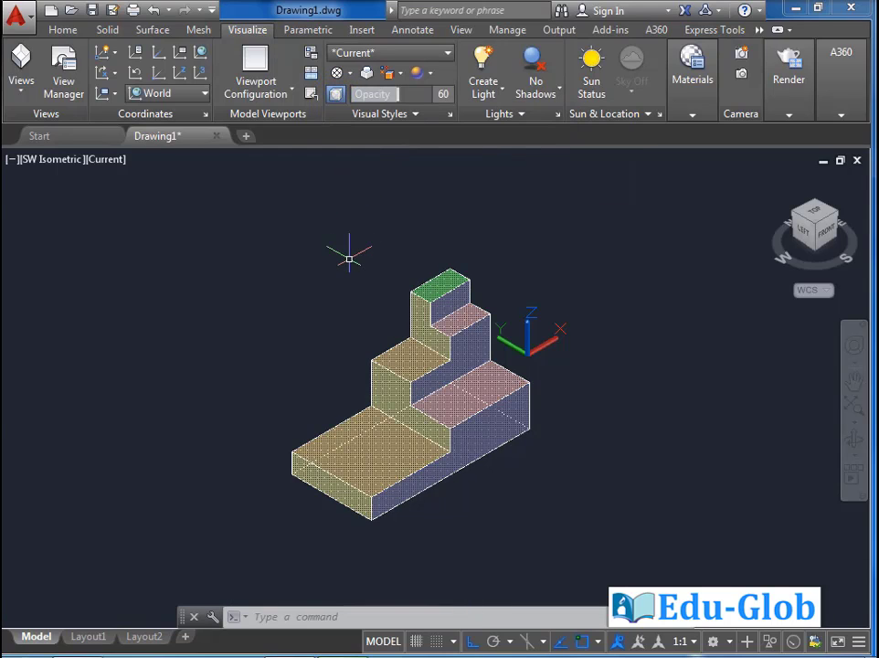